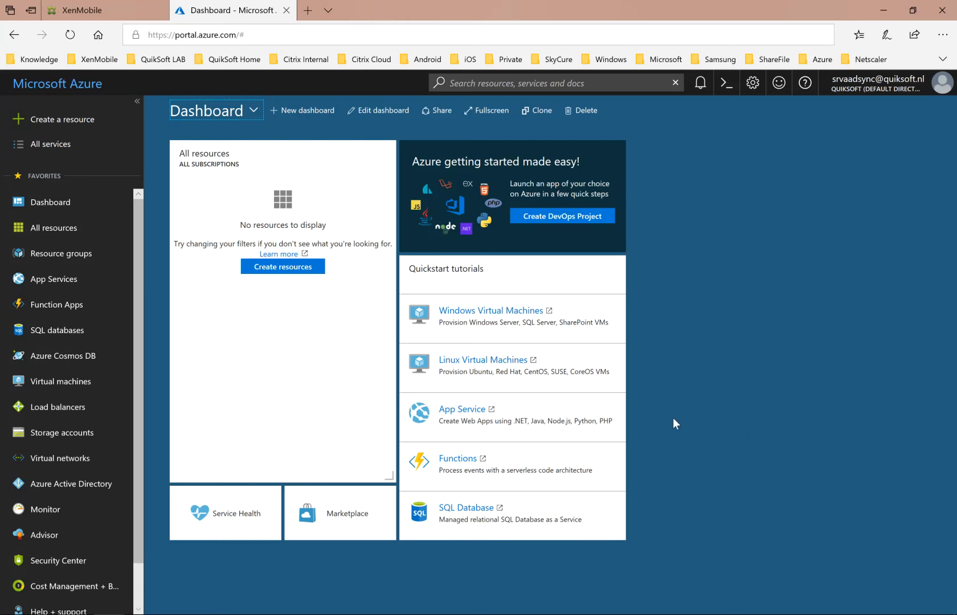
- Review Azure AD Connect sync status and custom domain names, then open dc1.quiksoft.nl in XenCenter
click(72, 488)
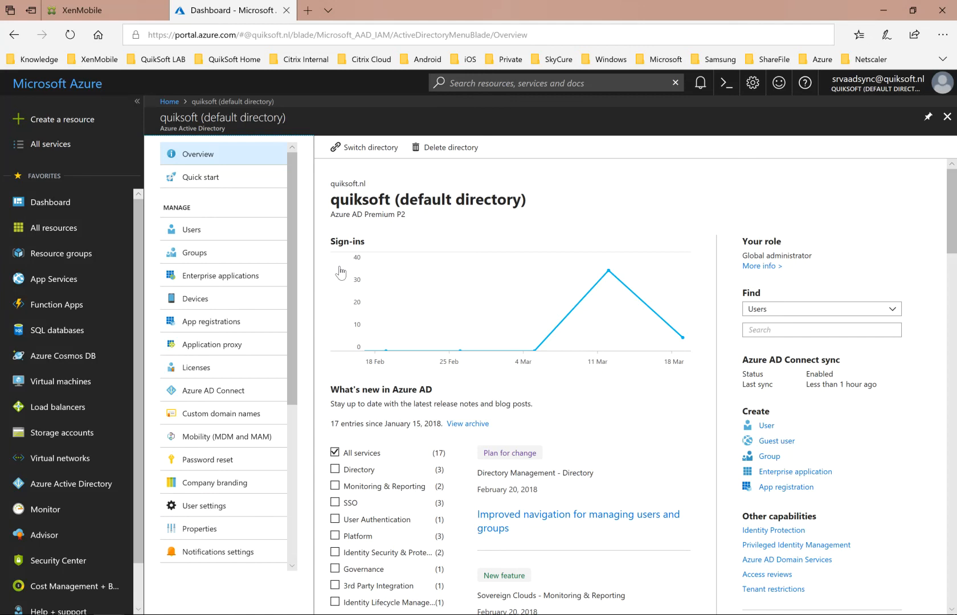
click(241, 393)
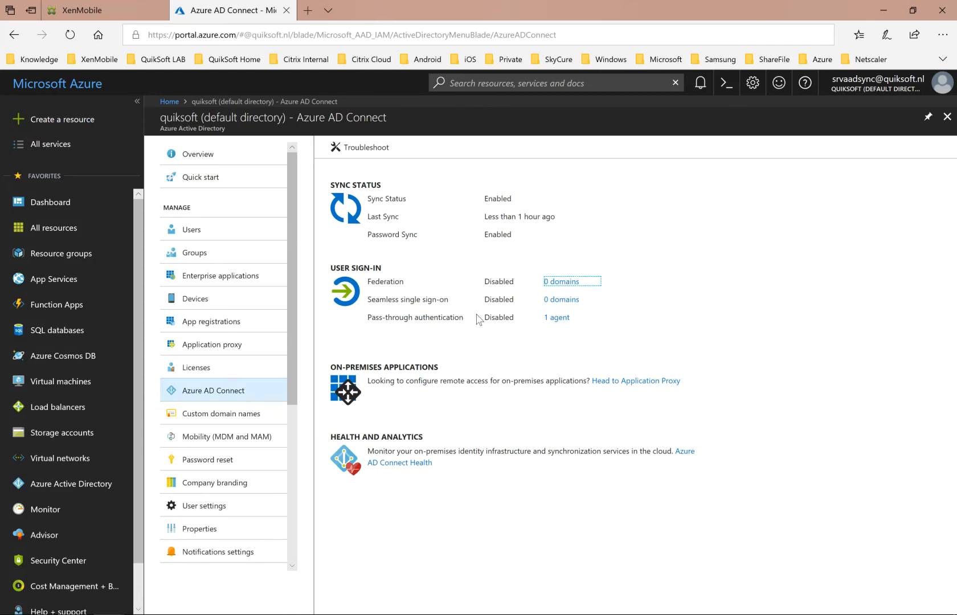
click(244, 415)
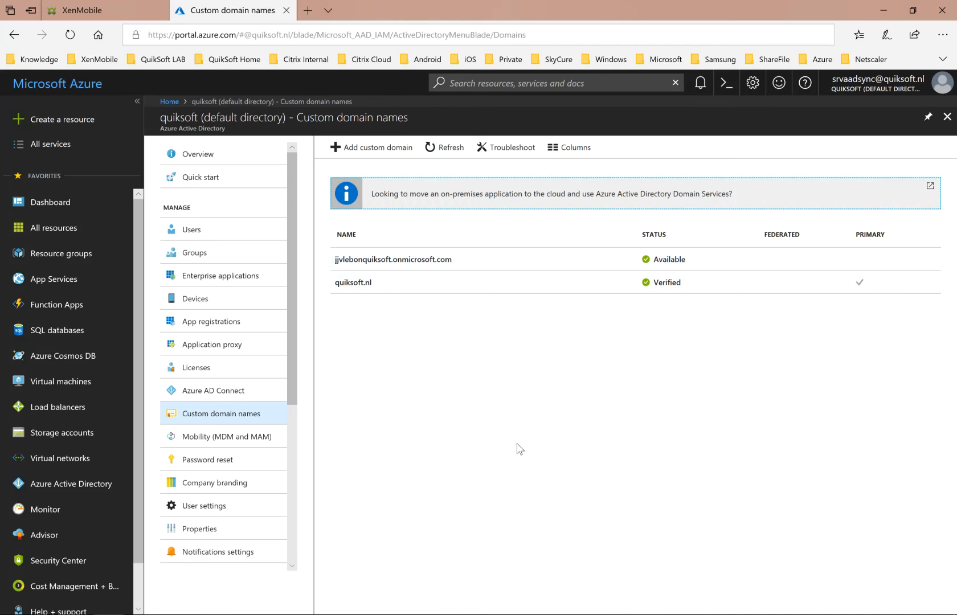
click(361, 614)
click(77, 107)
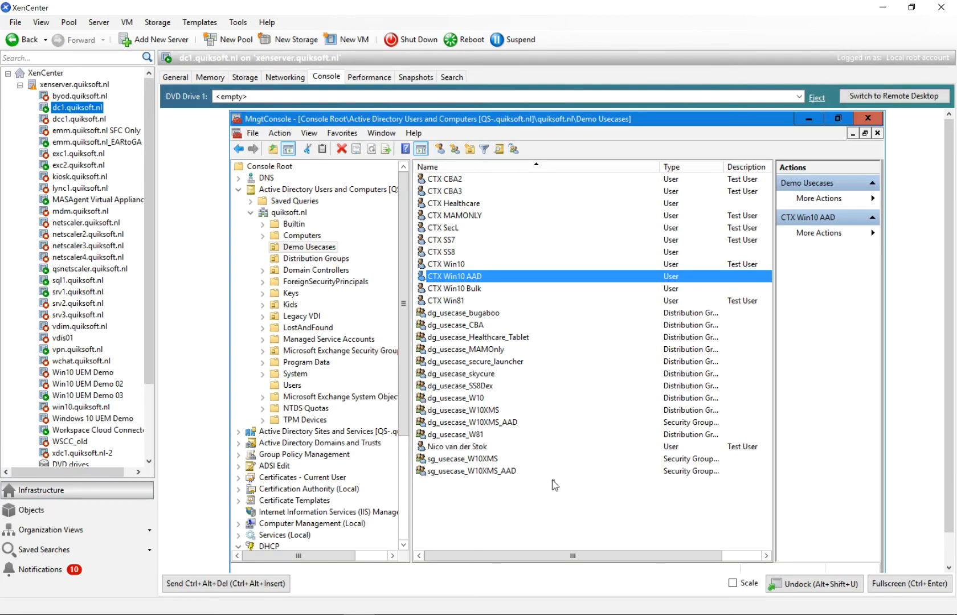
- Verify the dg_usecase_W10XMS_AAD group's Members list includes the CTX Win10 AAD user
click(480, 426)
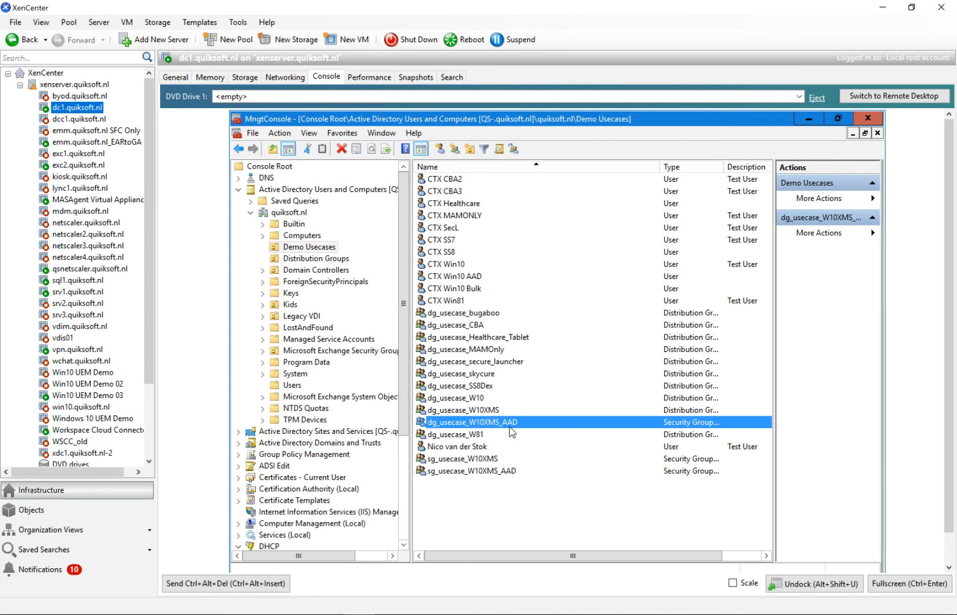
click(475, 277)
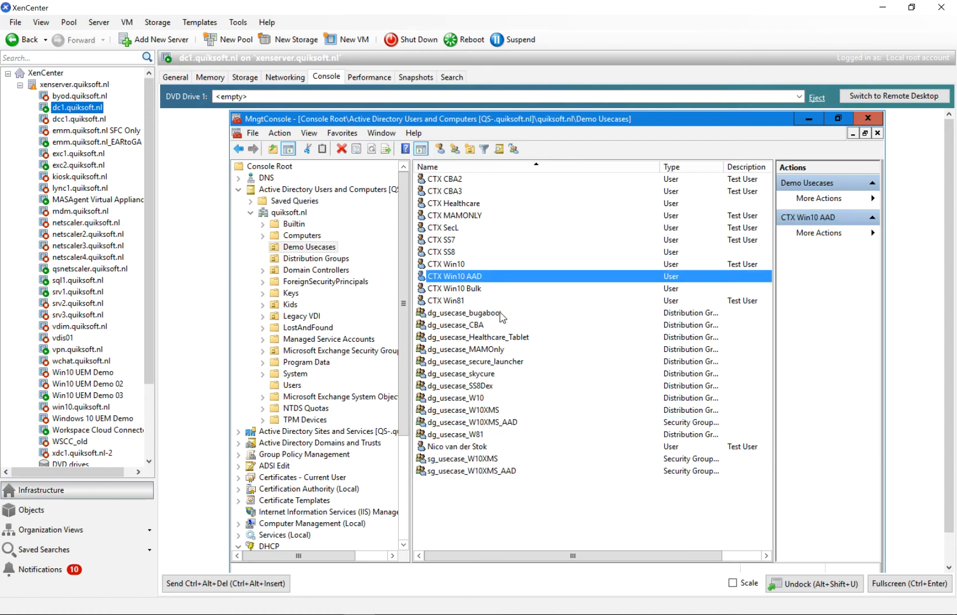
double_click(519, 424)
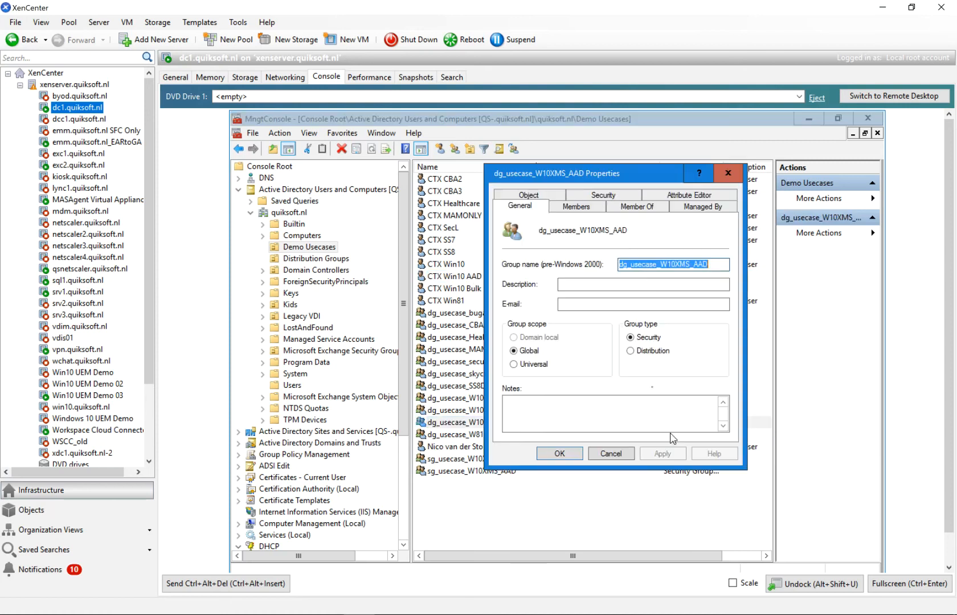
click(574, 207)
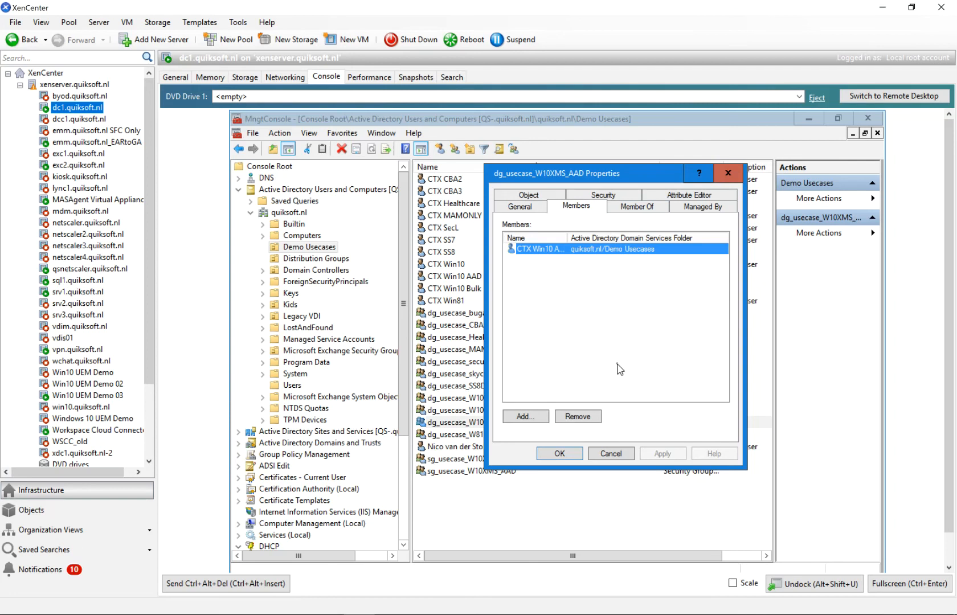
drag(568, 238, 623, 237)
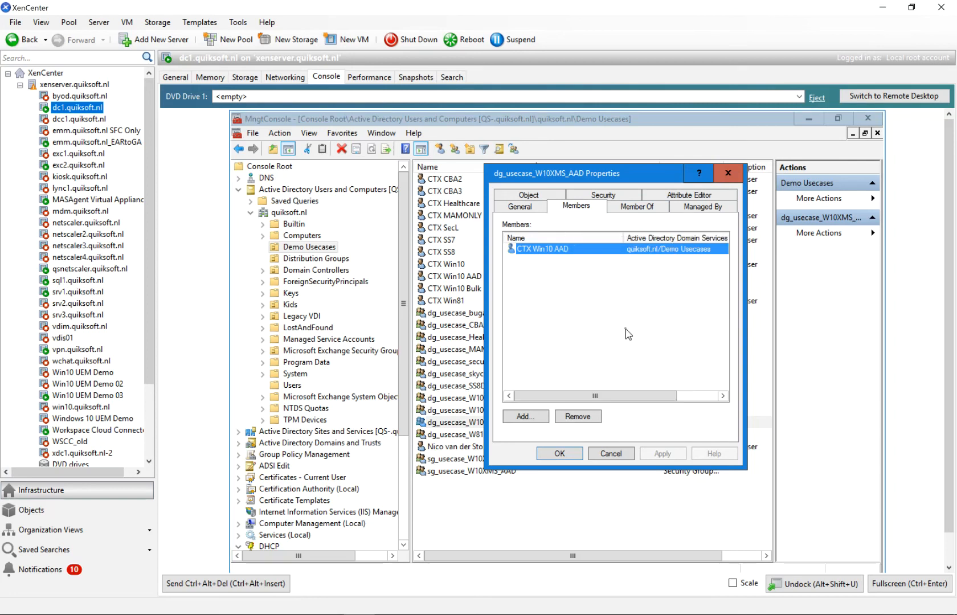
click(558, 454)
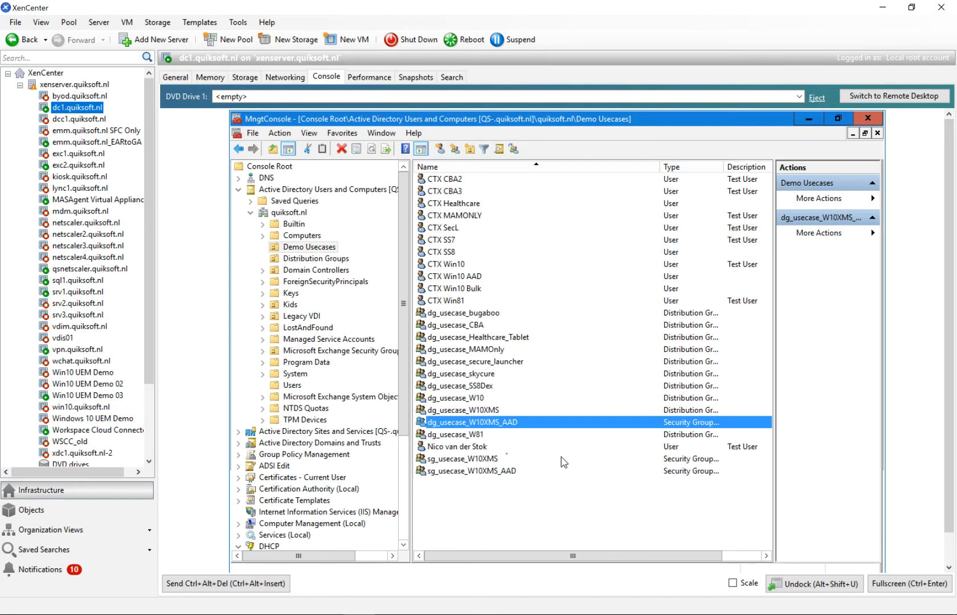
click(80, 292)
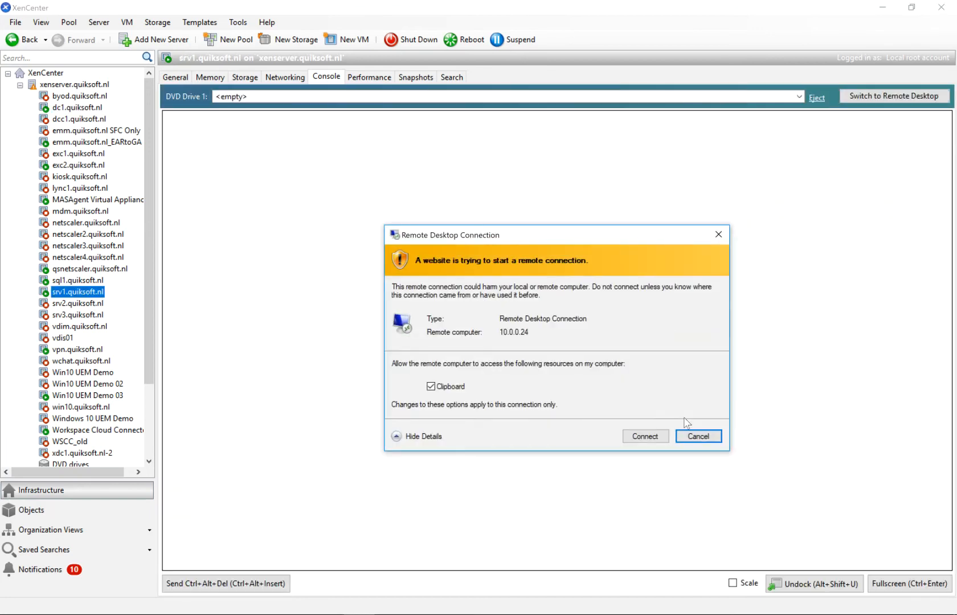
- Dismiss the RDP prompt and sign in to srv1 with the administrator password
click(698, 436)
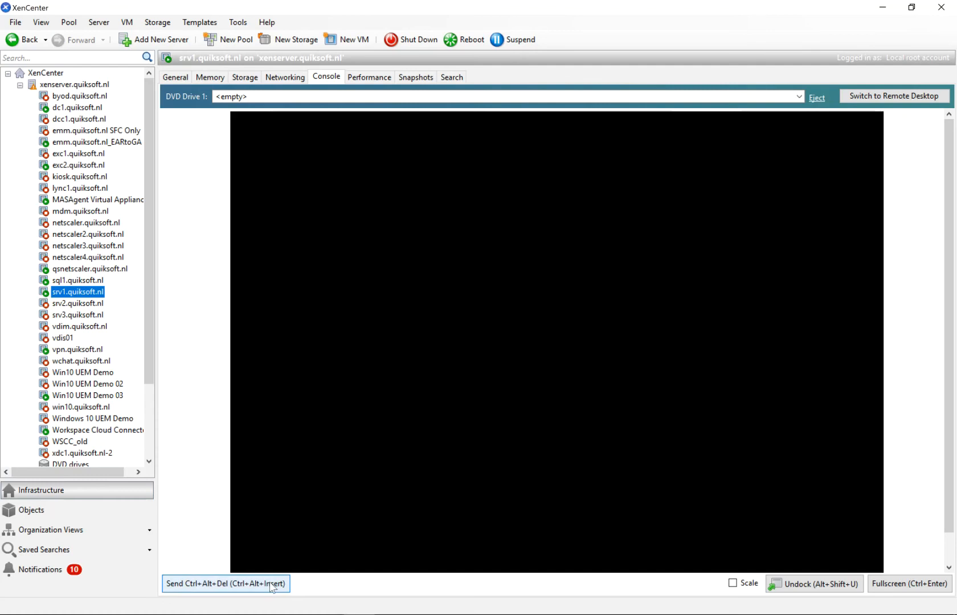
click(272, 587)
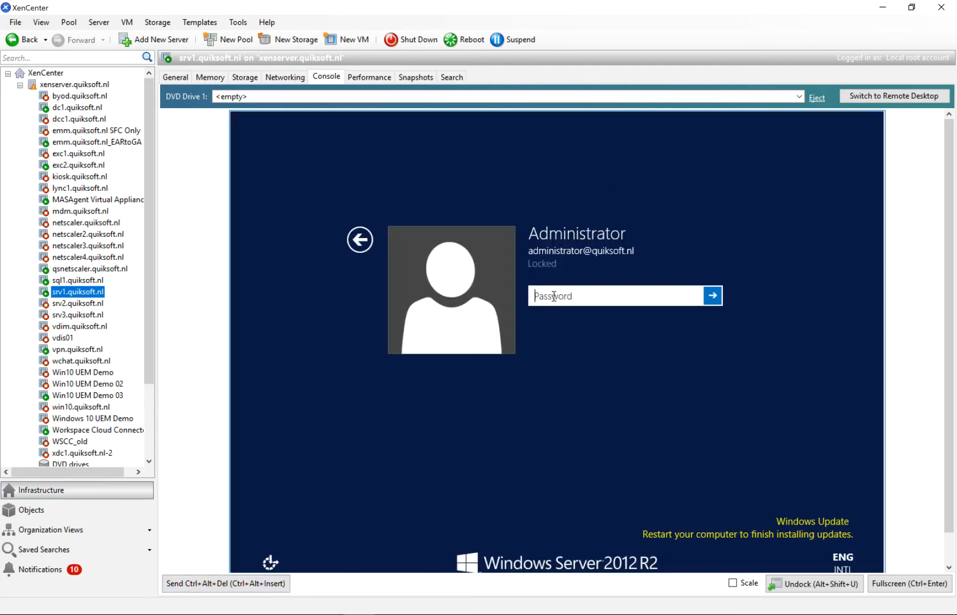
text(••••••••••)
key(Return)
- Review Azure AD Connect's current configuration on srv1, then exit the wizard
double_click(265, 204)
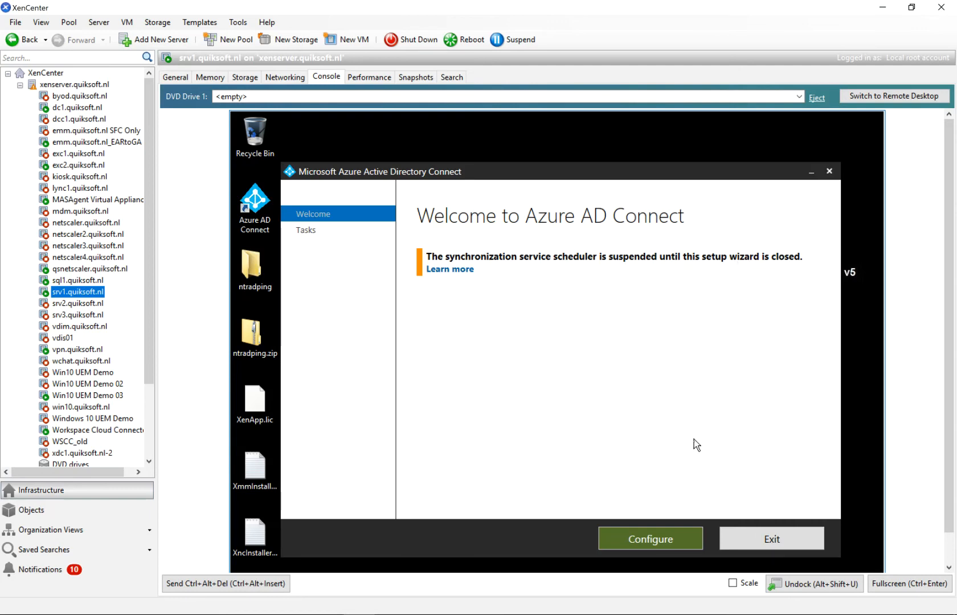
click(676, 532)
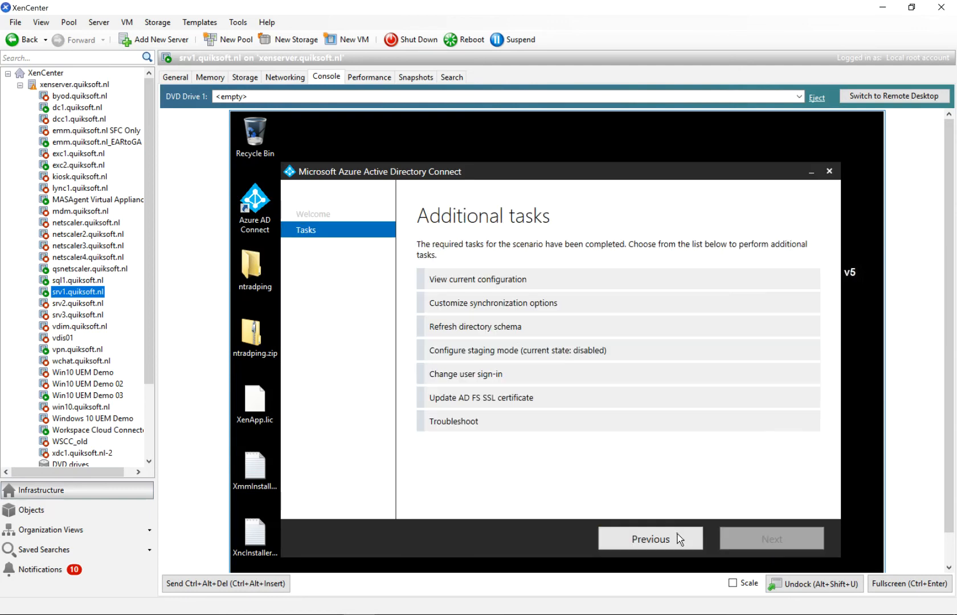
click(464, 279)
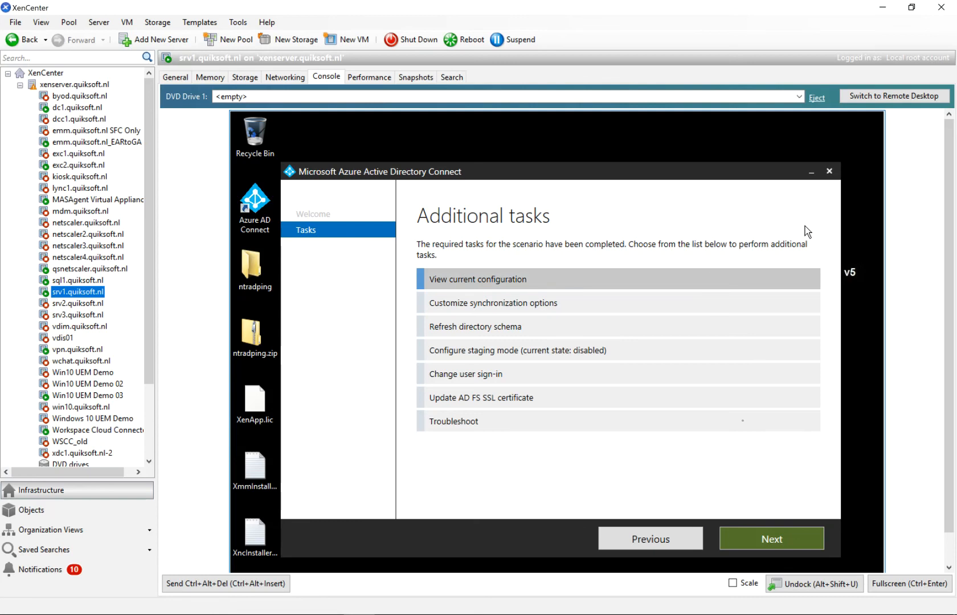
click(785, 551)
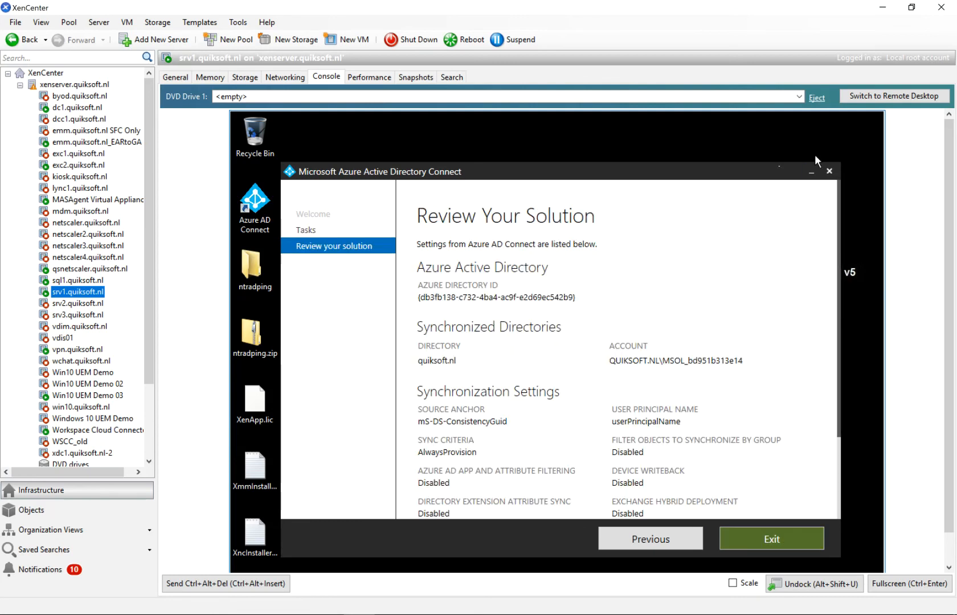
drag(760, 167, 737, 120)
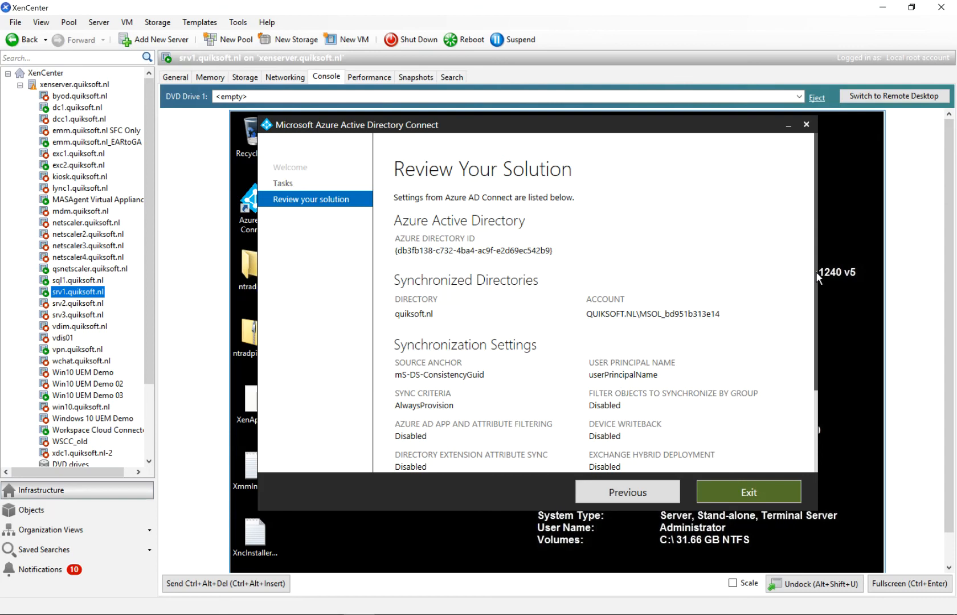
drag(818, 276, 804, 381)
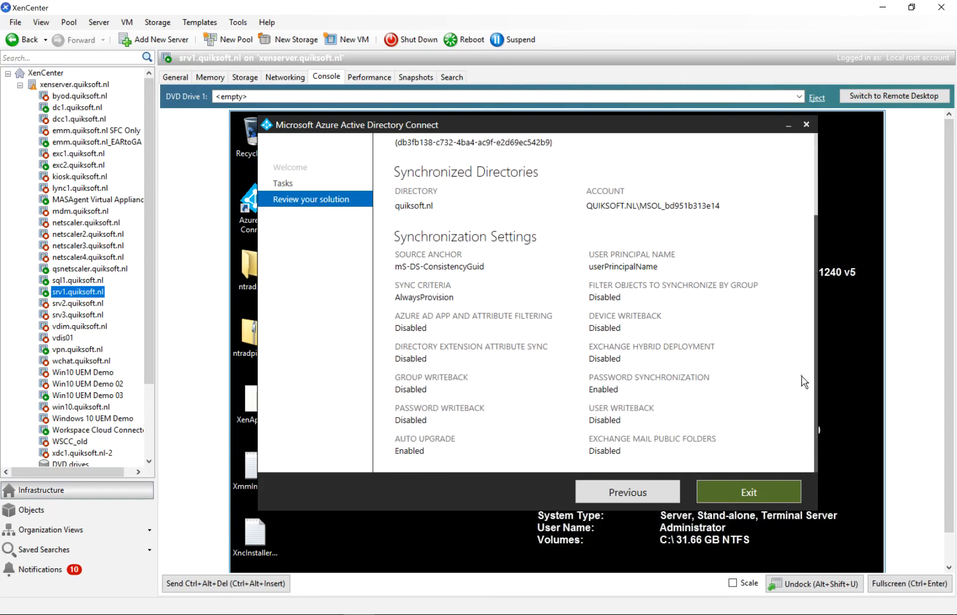
click(746, 497)
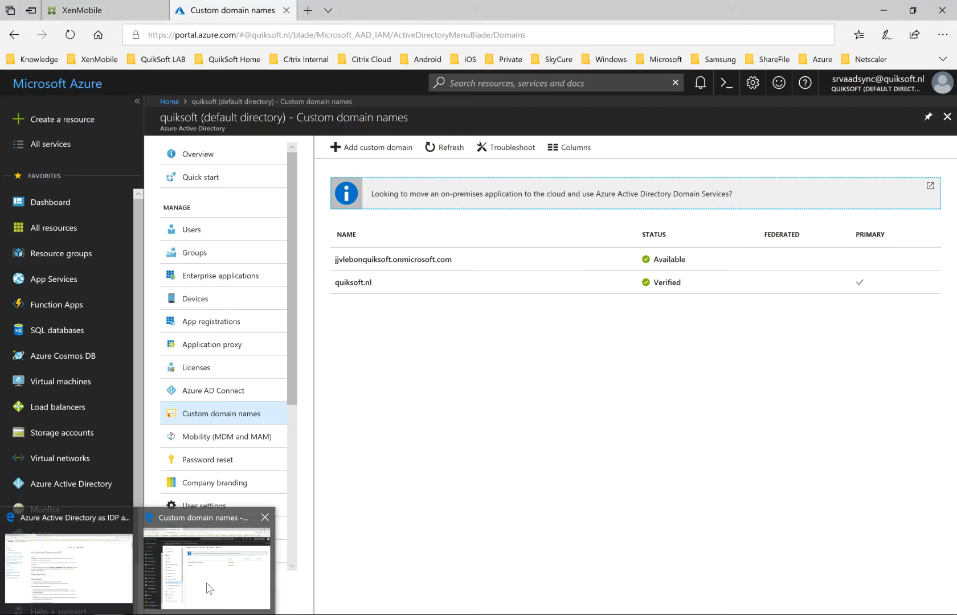
- Check the CTX Win10 AAD user's group memberships in the Azure directory
click(193, 584)
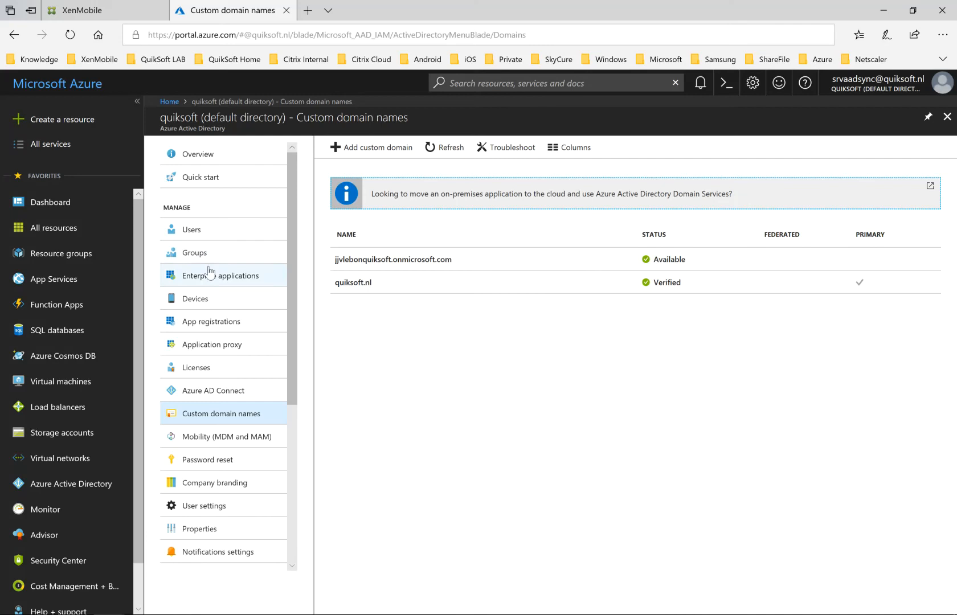
click(208, 234)
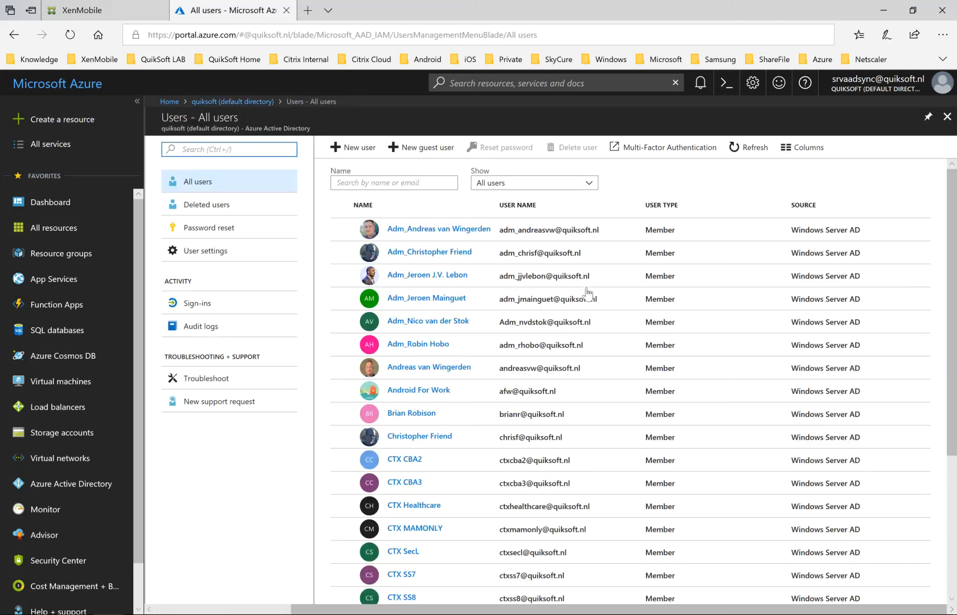
drag(951, 188, 953, 339)
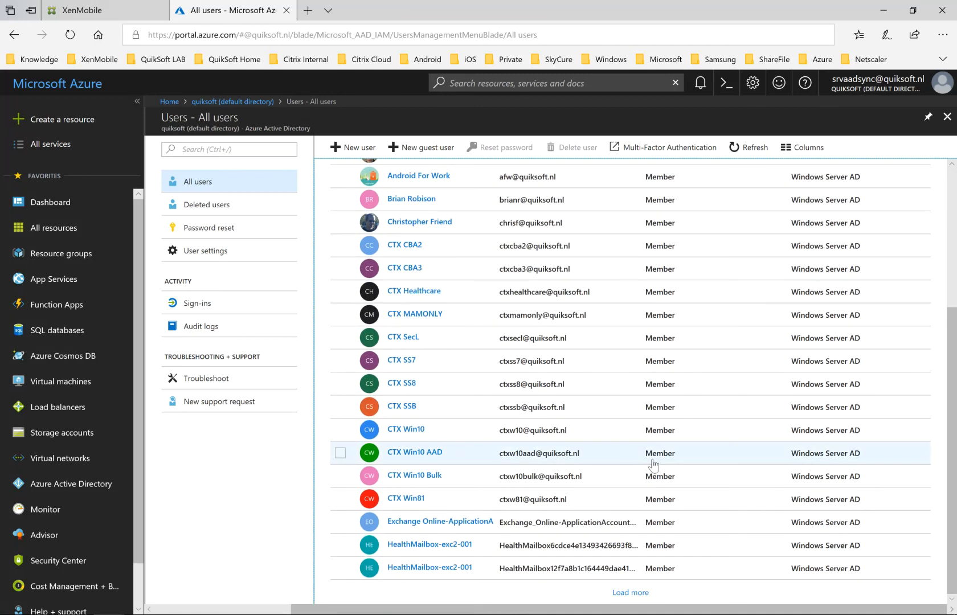
click(451, 459)
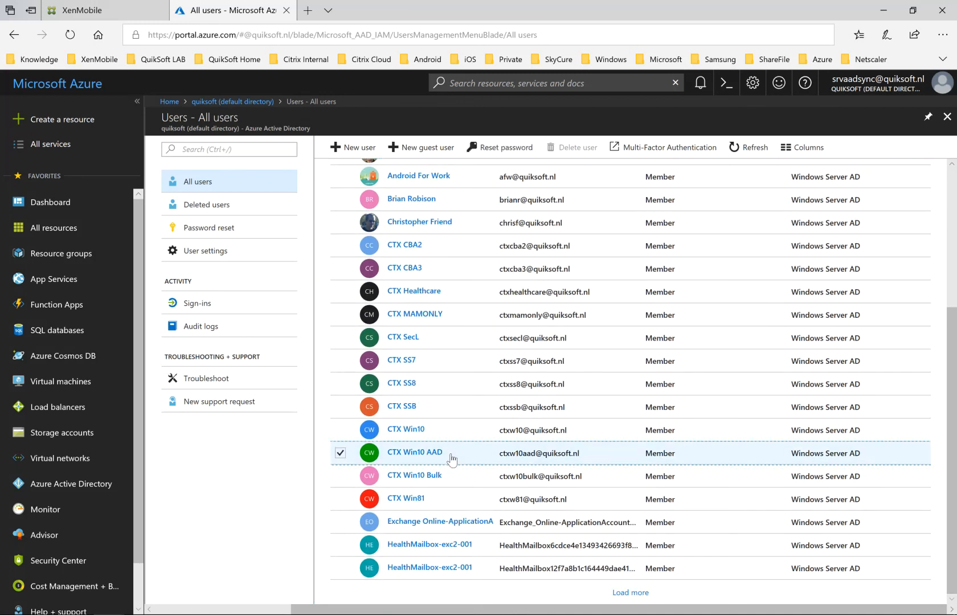
click(409, 453)
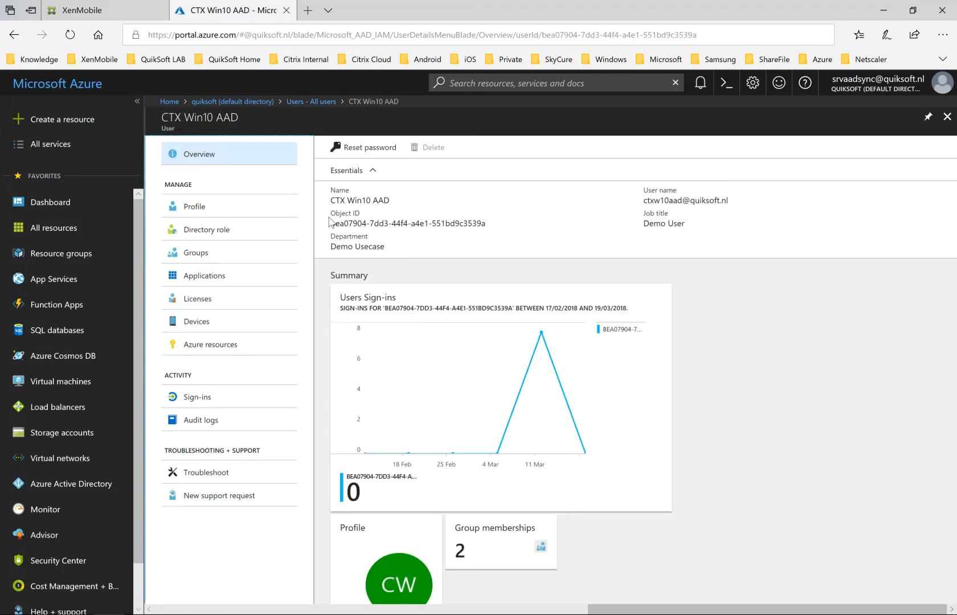
click(208, 257)
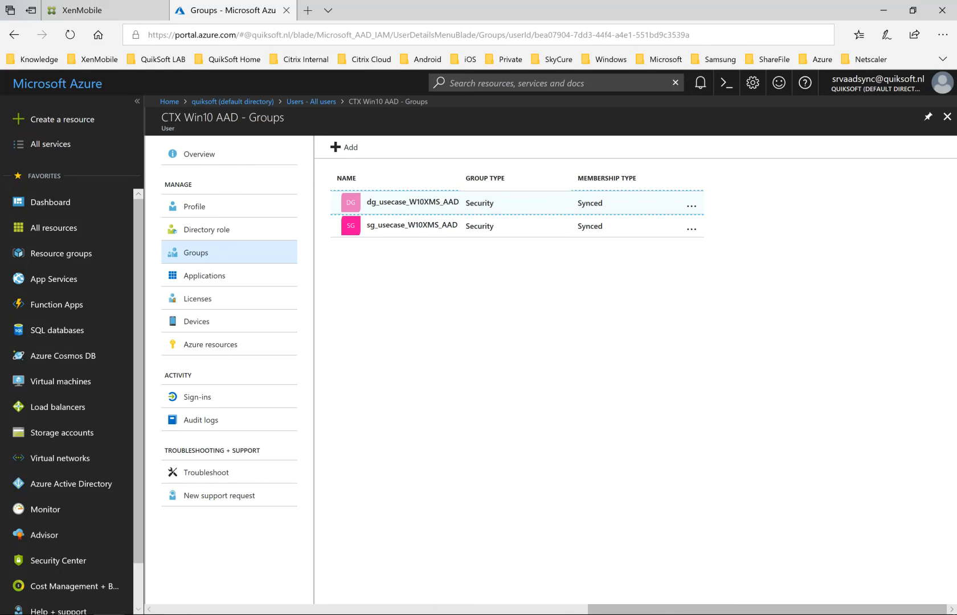
click(945, 118)
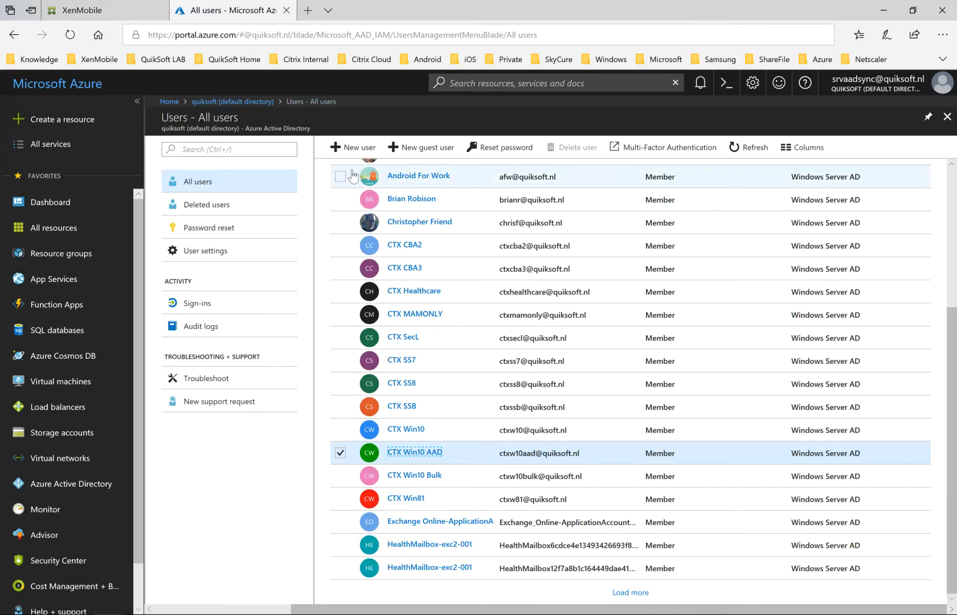
- List all quiksoft directory groups, scrolling down to dg_usecase_W10XMS_AAD
click(248, 103)
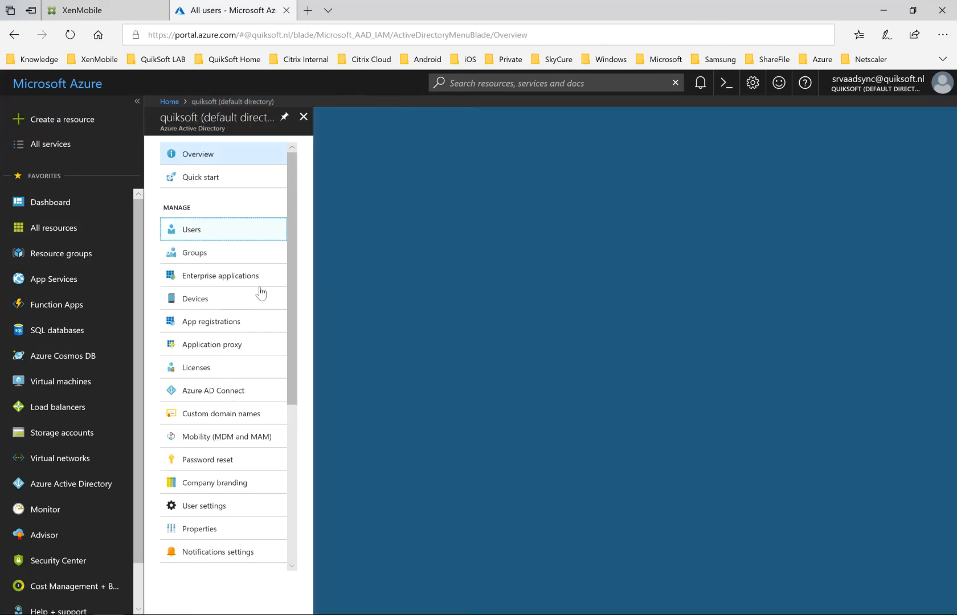
click(251, 251)
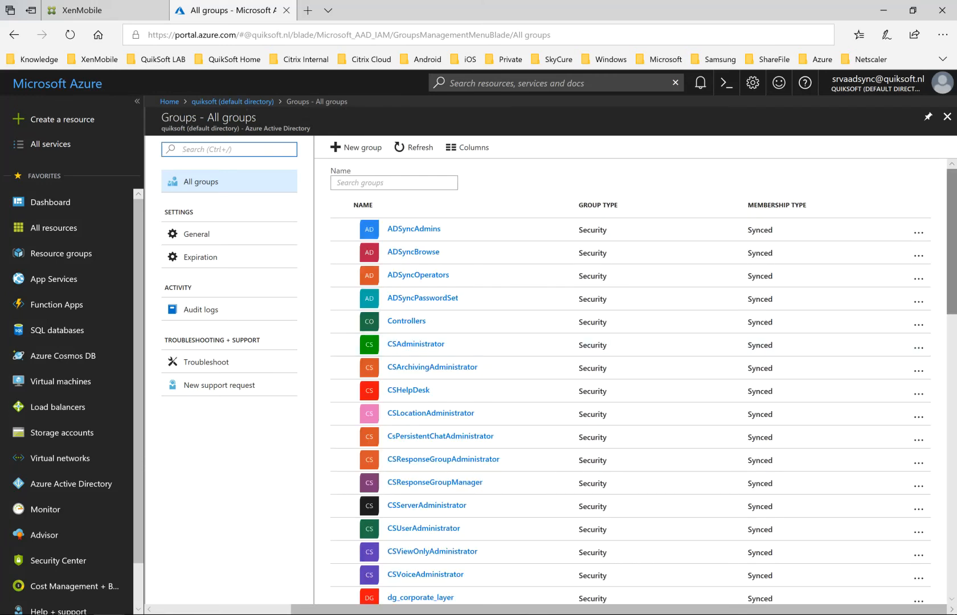
drag(955, 212, 947, 306)
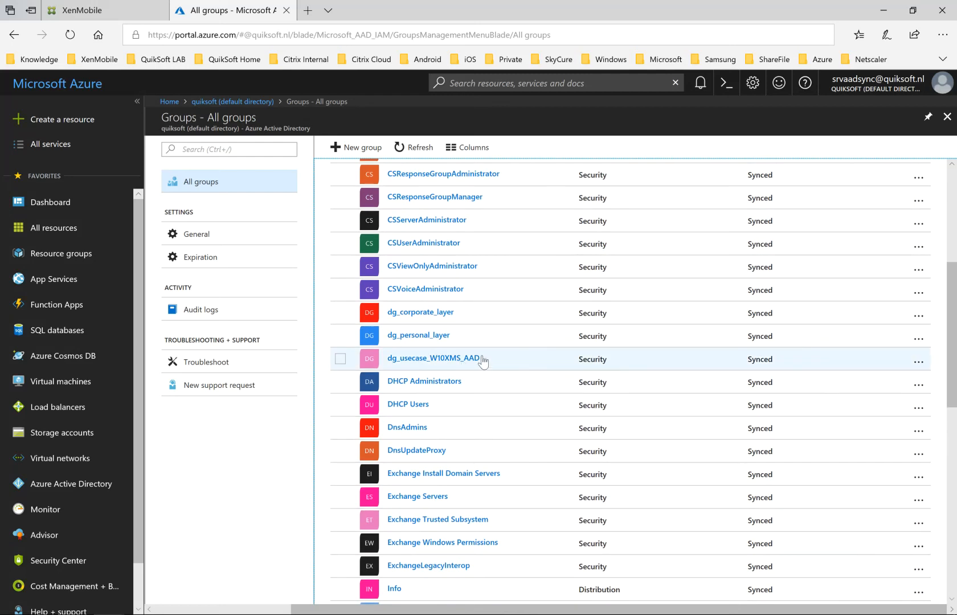
click(93, 10)
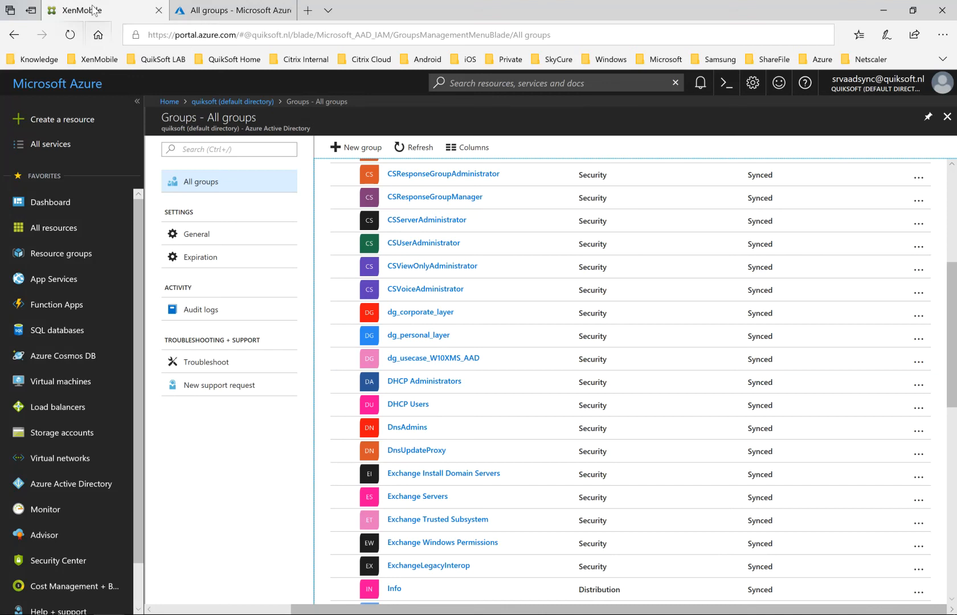
- Confirm dg_usecase_W10XMS_AAD appears in XenMobile's Delivery Groups, then return to the Azure groups page
click(290, 88)
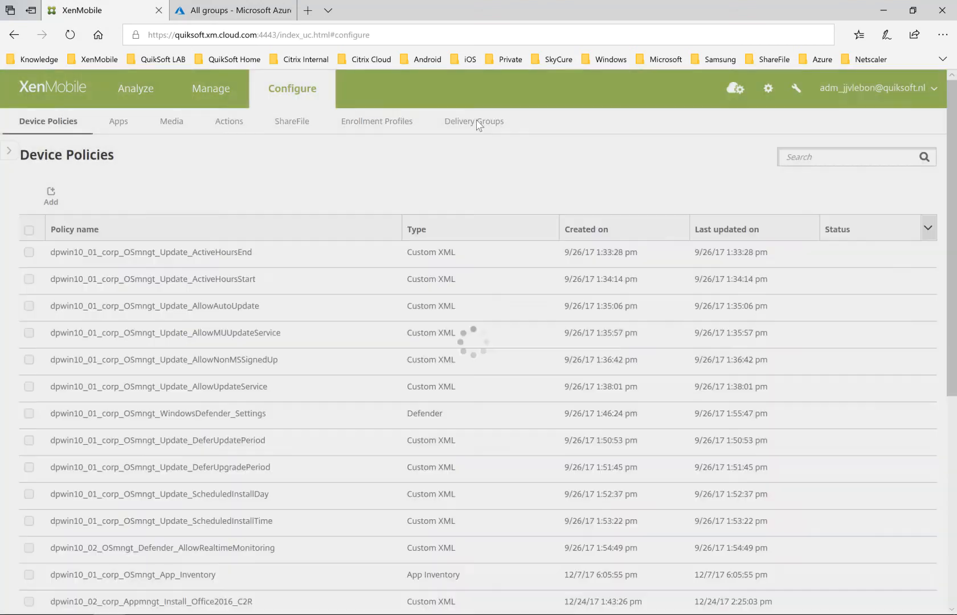
click(476, 121)
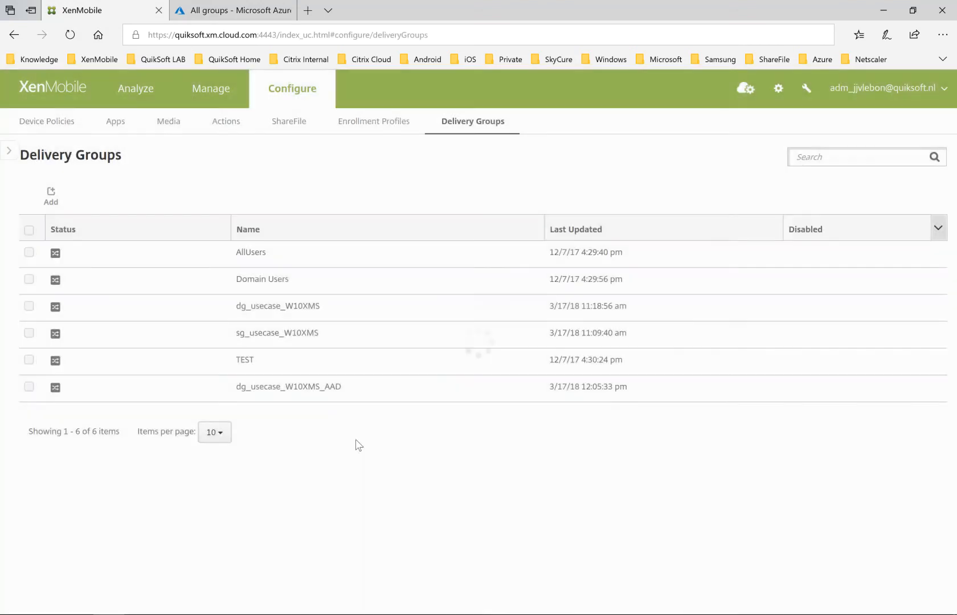
drag(364, 388, 228, 392)
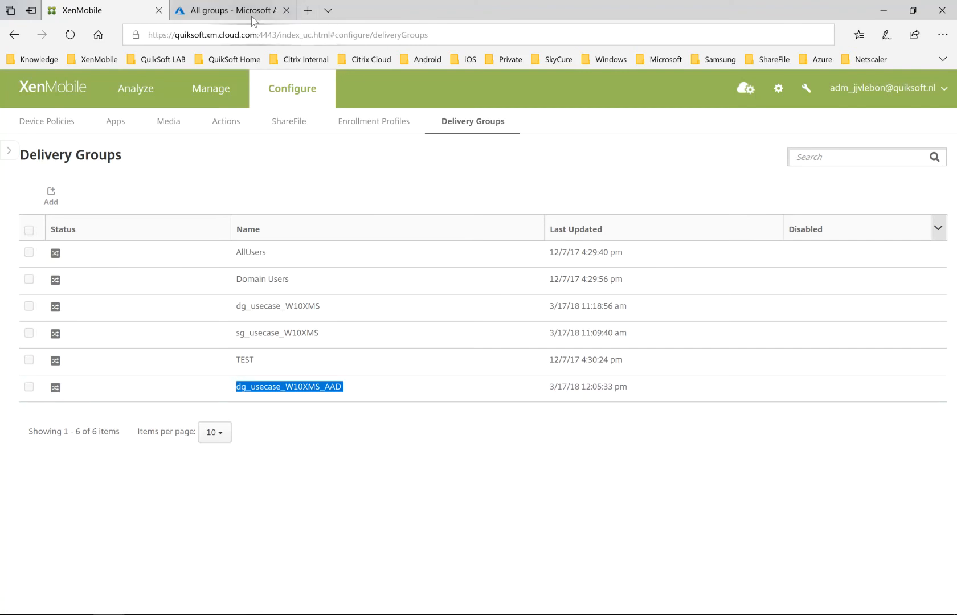
mouse_move(251, 20)
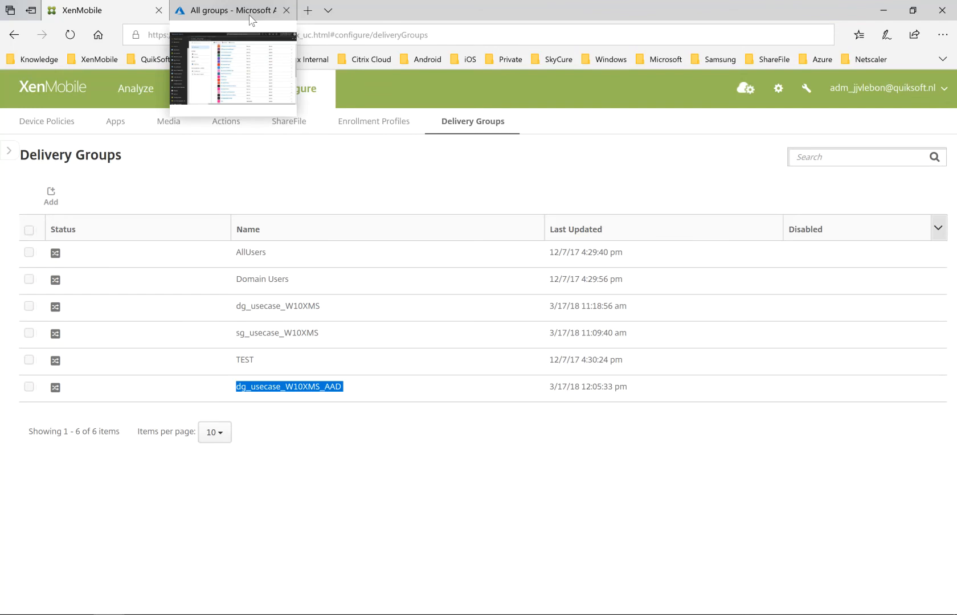
click(251, 20)
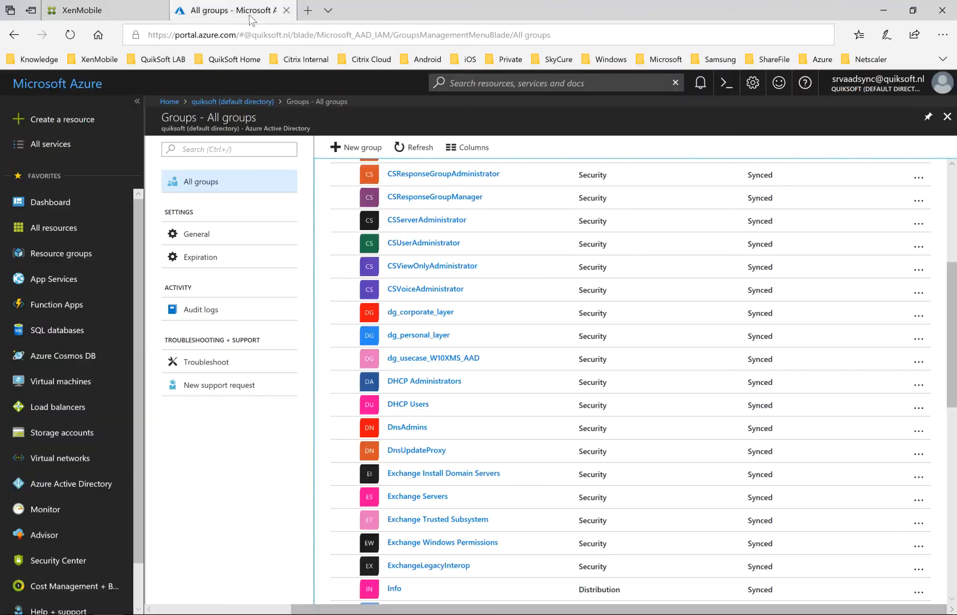
- From Mobility (MDM and MAM), open the quiksoft.xm.cloud.com:8443 MDM configuration without adding an app
click(946, 117)
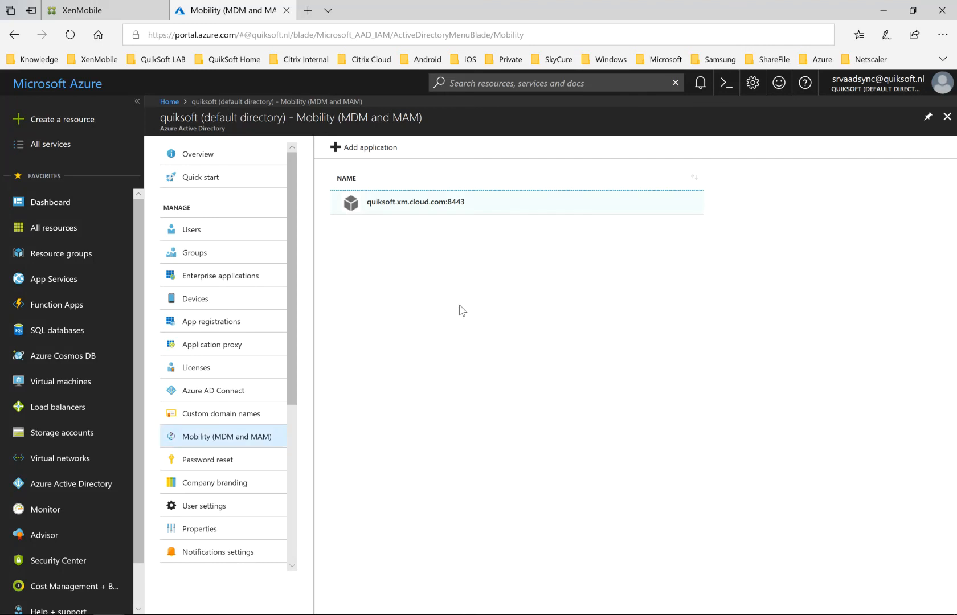
click(370, 147)
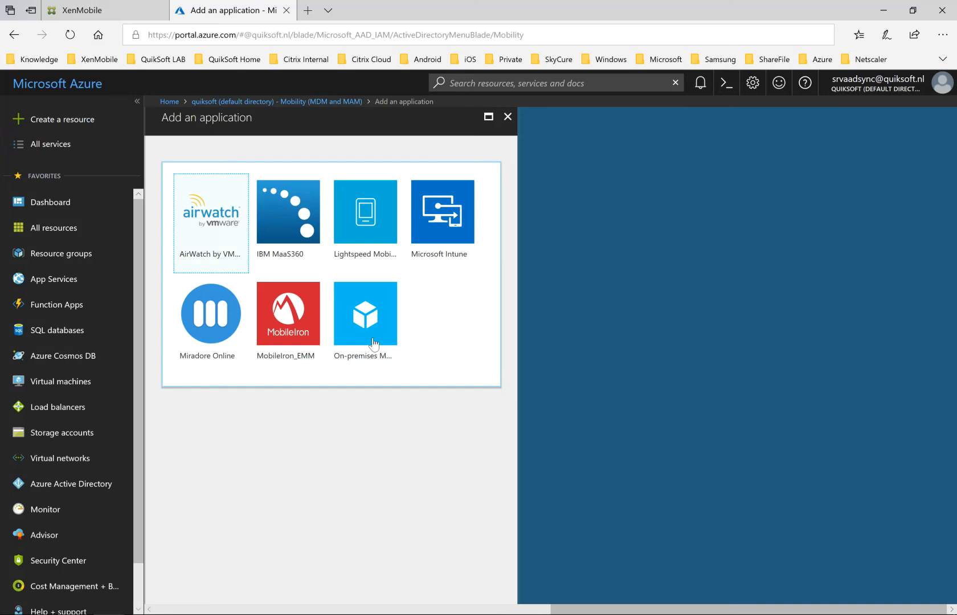
click(507, 118)
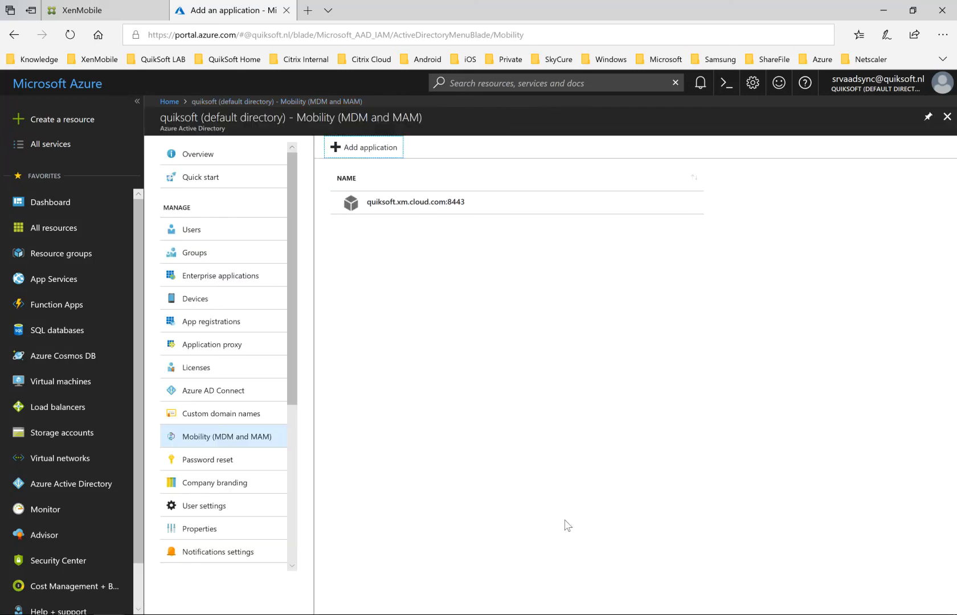
click(390, 210)
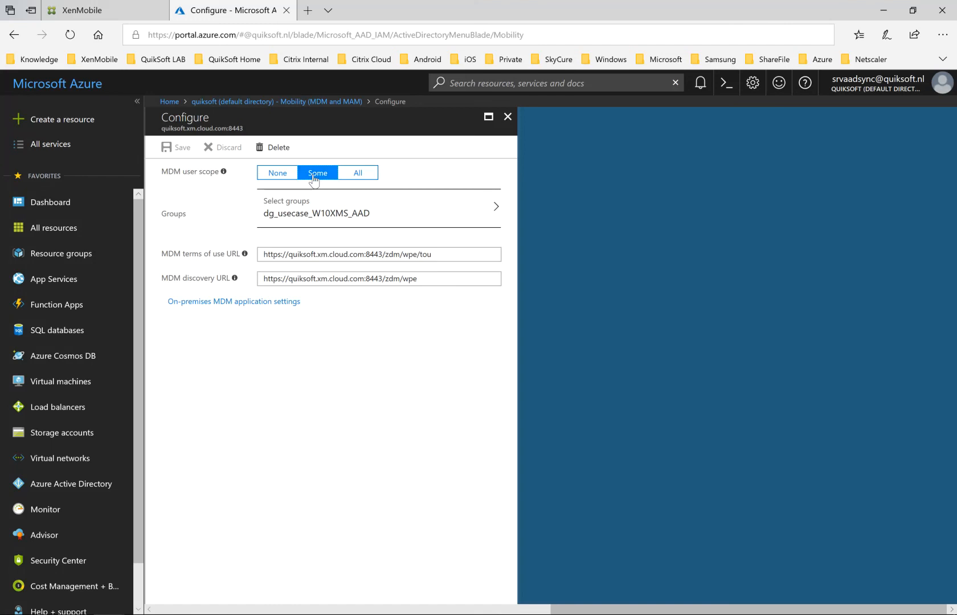
click(303, 220)
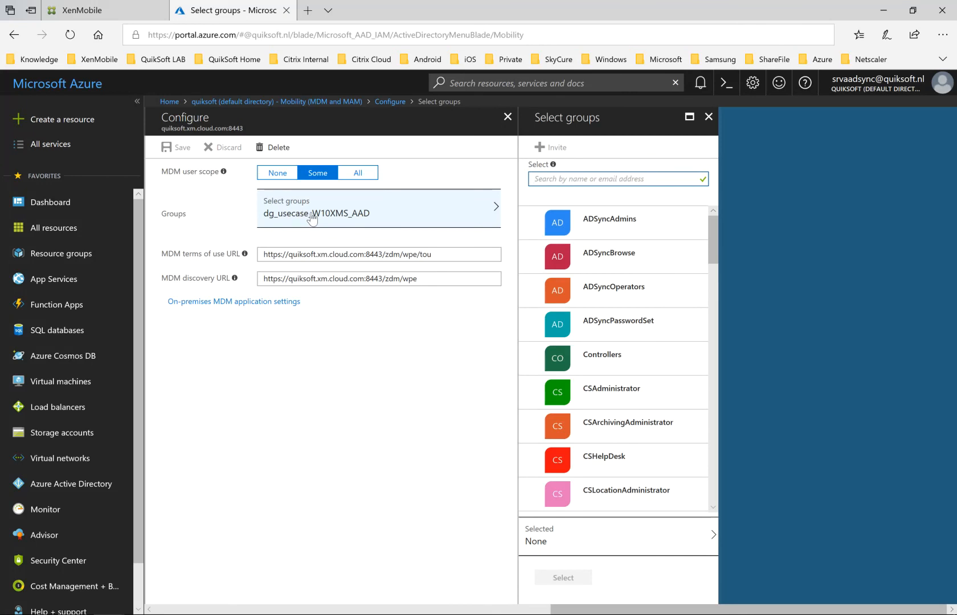
click(713, 226)
mouse_move(712, 221)
mouse_down()
mouse_move(713, 321)
mouse_move(712, 236)
mouse_up()
click(709, 117)
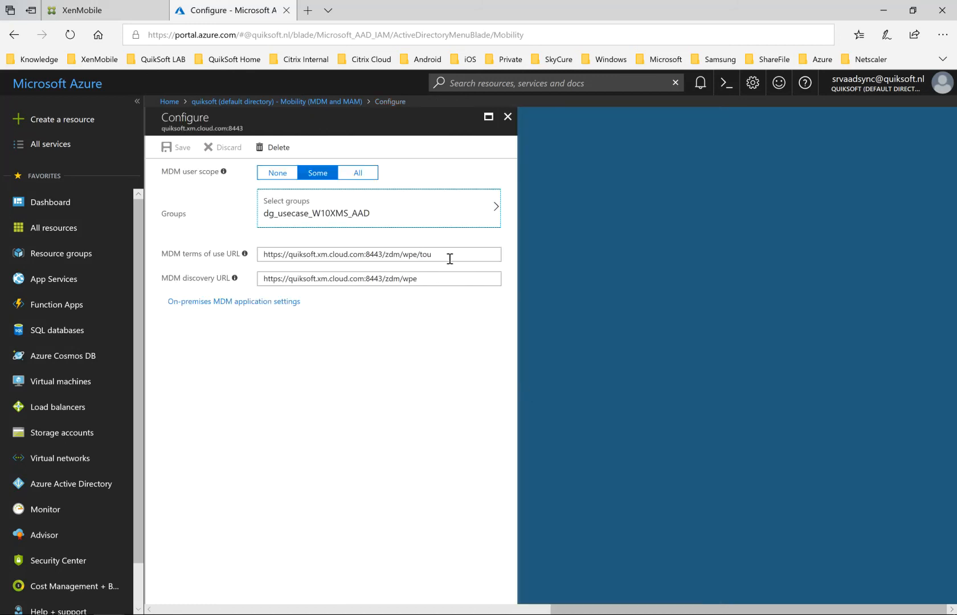
click(449, 257)
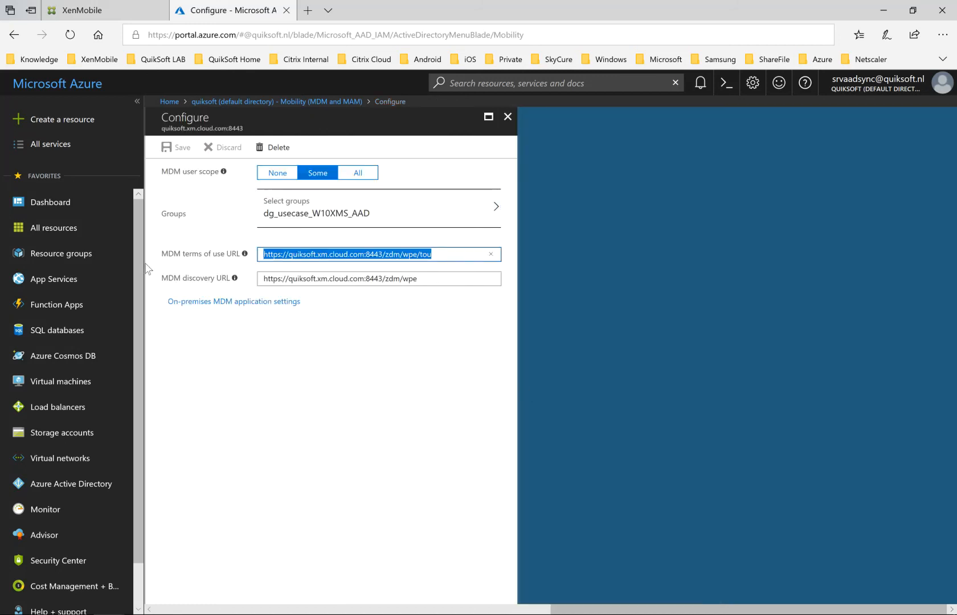
click(302, 257)
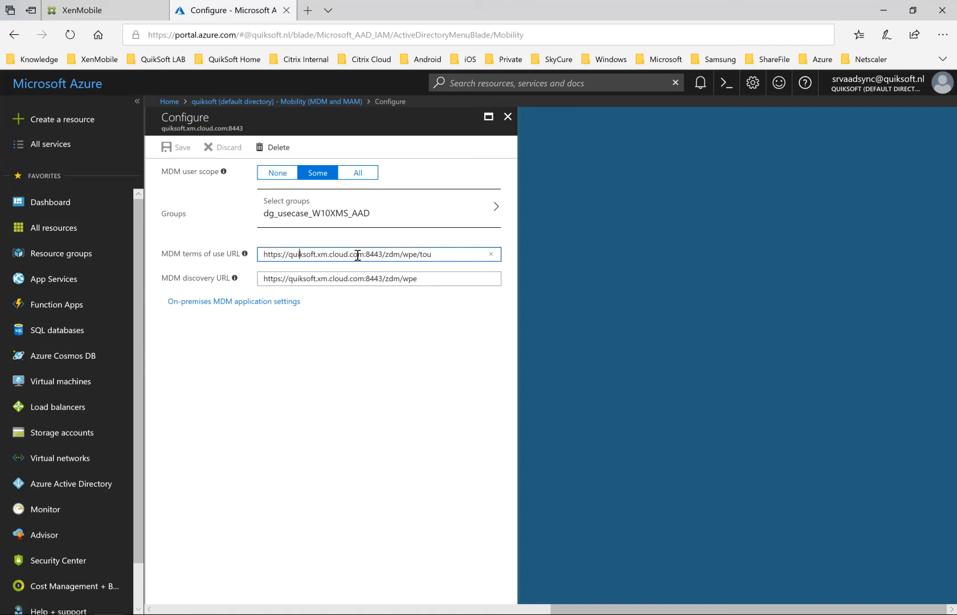
drag(383, 253, 286, 251)
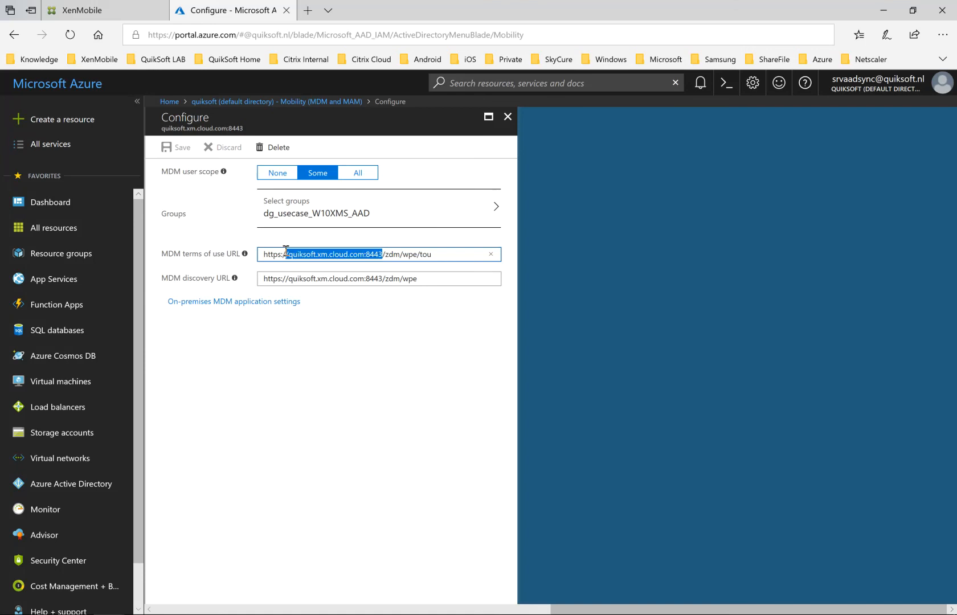
double_click(392, 254)
double_click(412, 255)
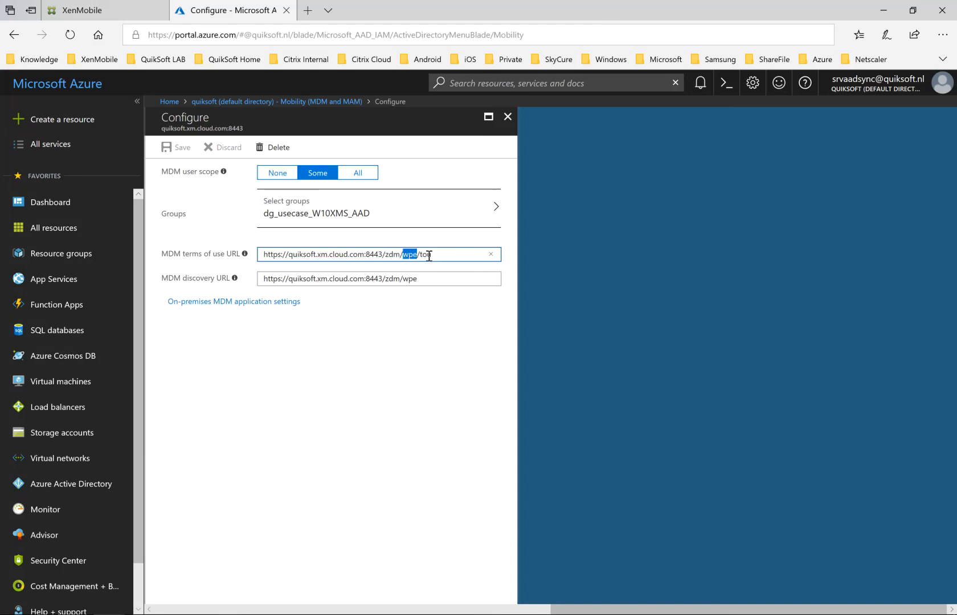
double_click(427, 254)
click(453, 254)
drag(451, 252, 262, 254)
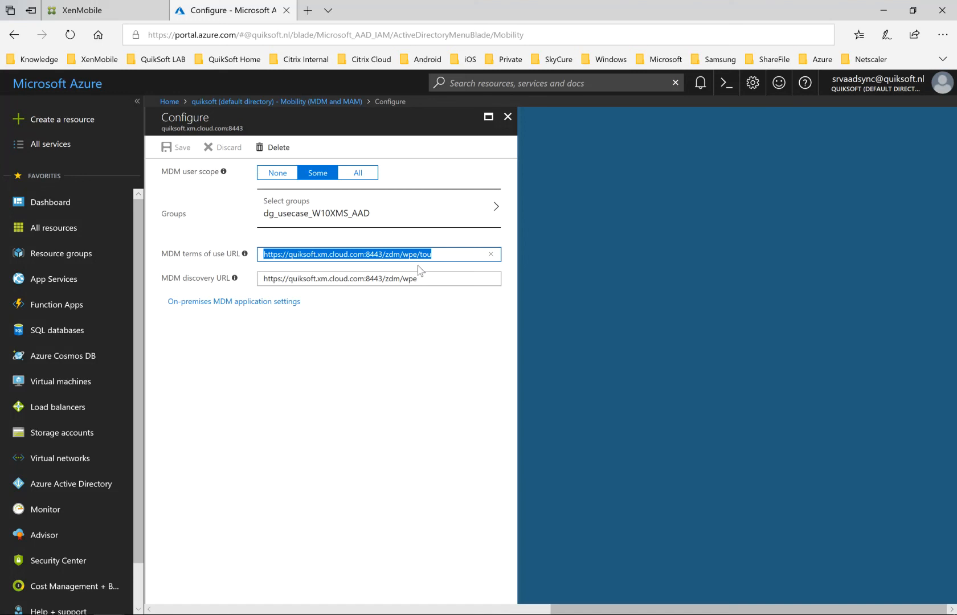
- Sort XenMobile's device policies by Last updated on, newest first
click(84, 11)
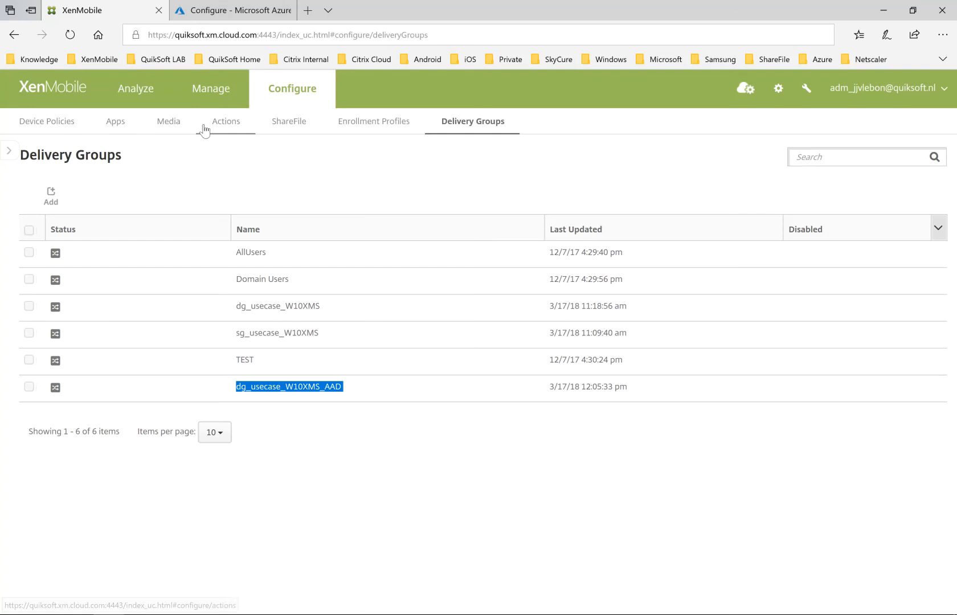
click(71, 121)
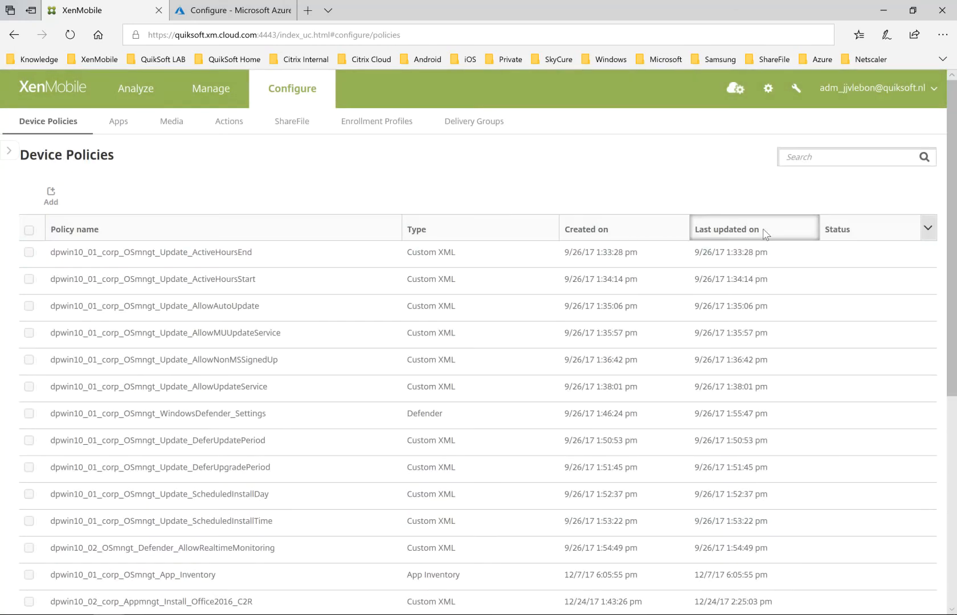
click(759, 231)
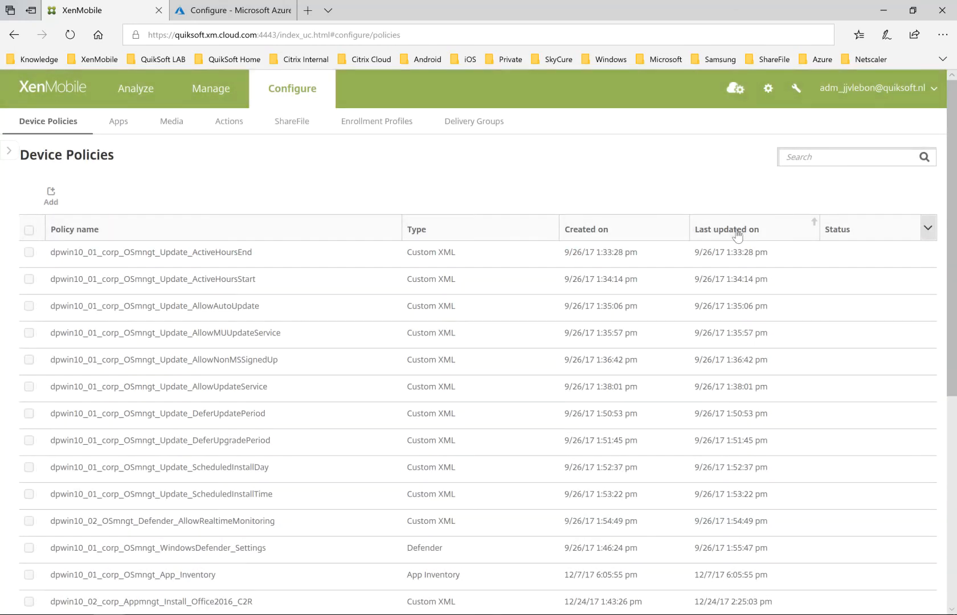
click(736, 229)
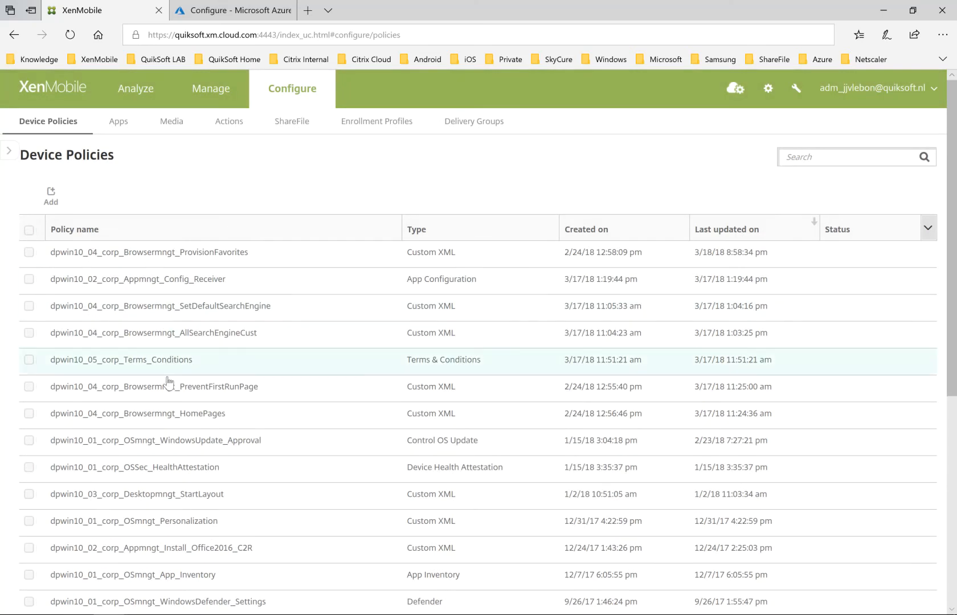
- Review the dpwin10_05_corp_Terms_Conditions policy's Windows Desktop/Tablet settings and leave without saving
click(174, 369)
scroll(815, 425, down, 3)
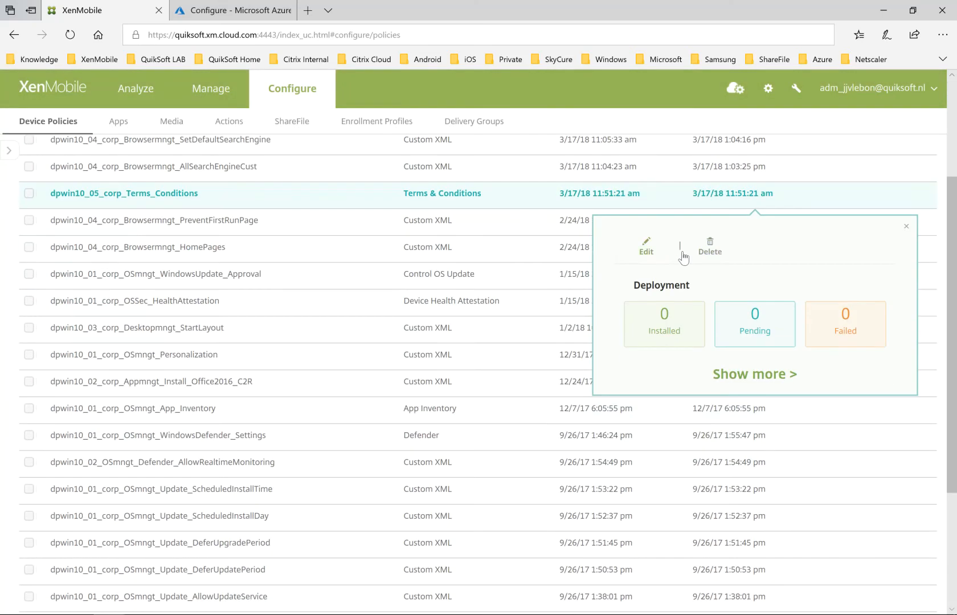
click(642, 249)
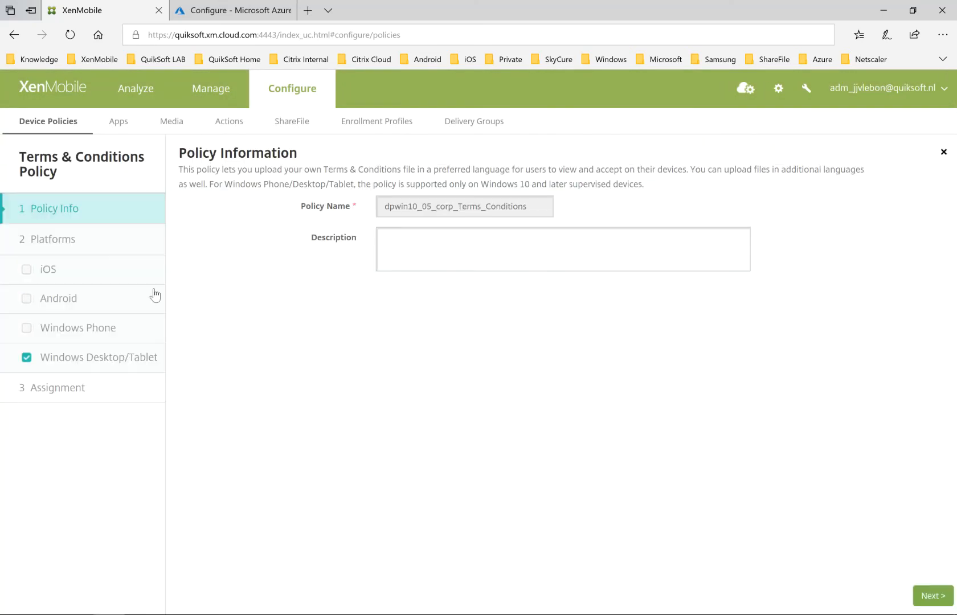
click(124, 364)
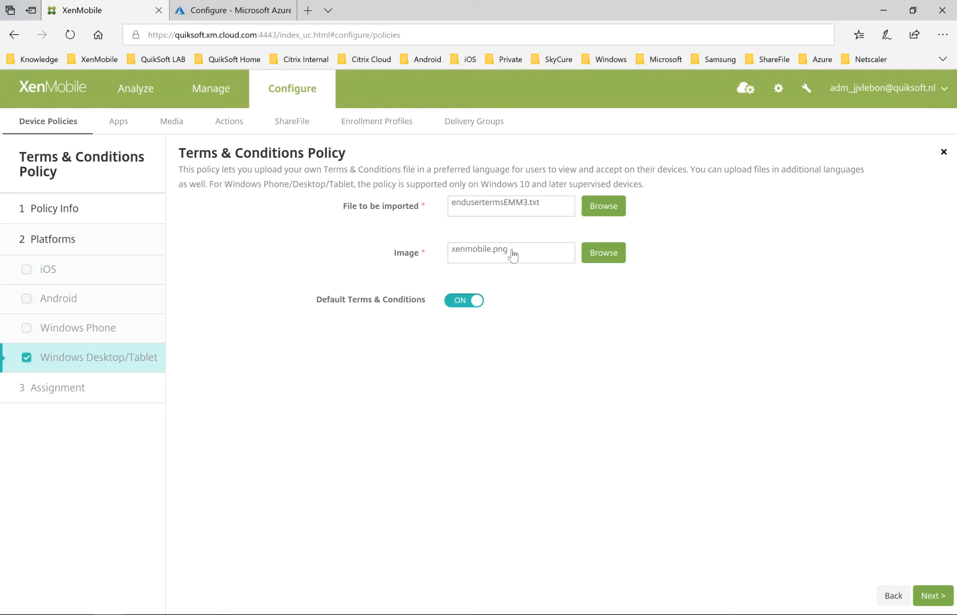
click(942, 154)
click(602, 190)
click(237, 16)
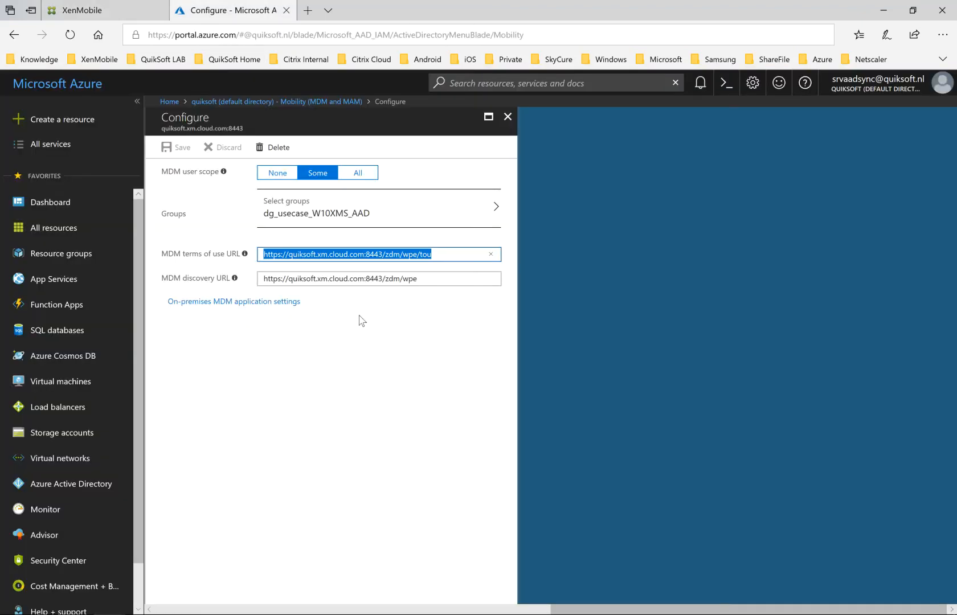
drag(442, 278, 190, 274)
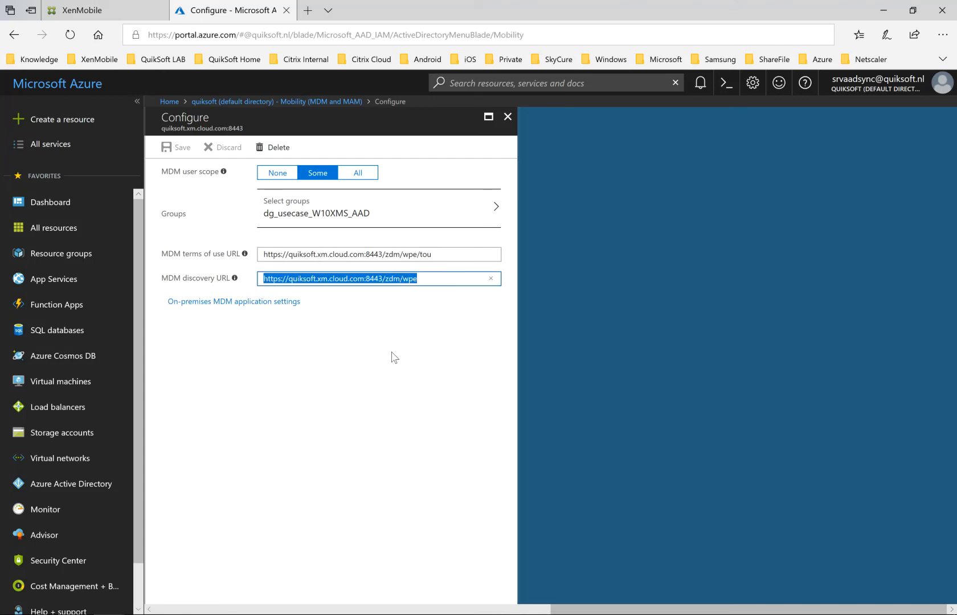
click(251, 303)
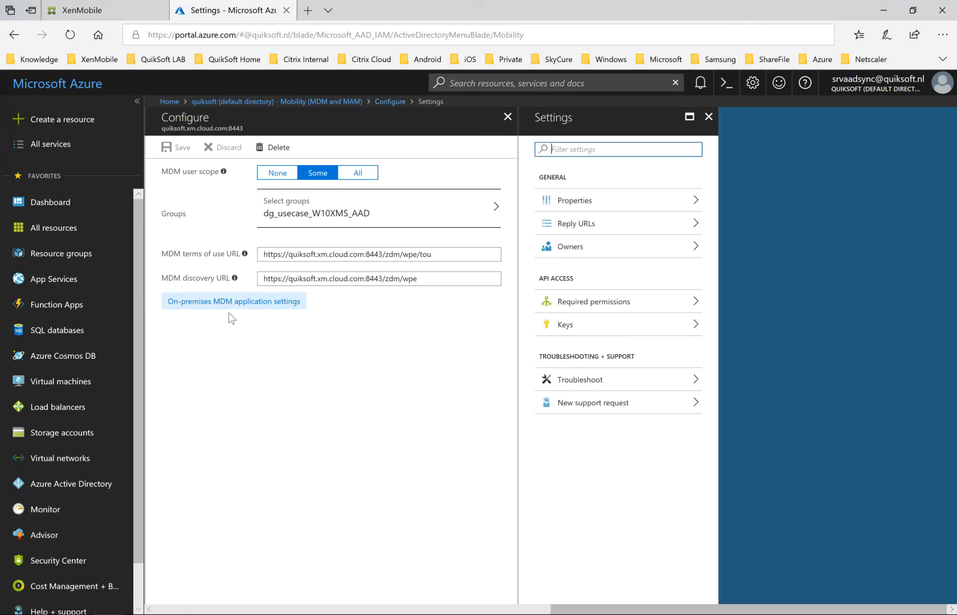
click(564, 200)
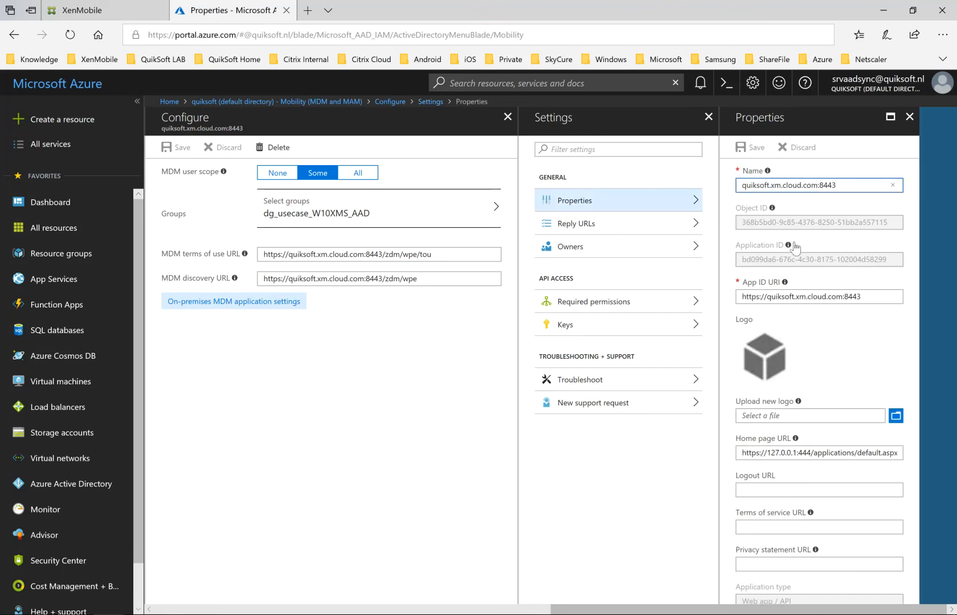
drag(861, 187, 728, 188)
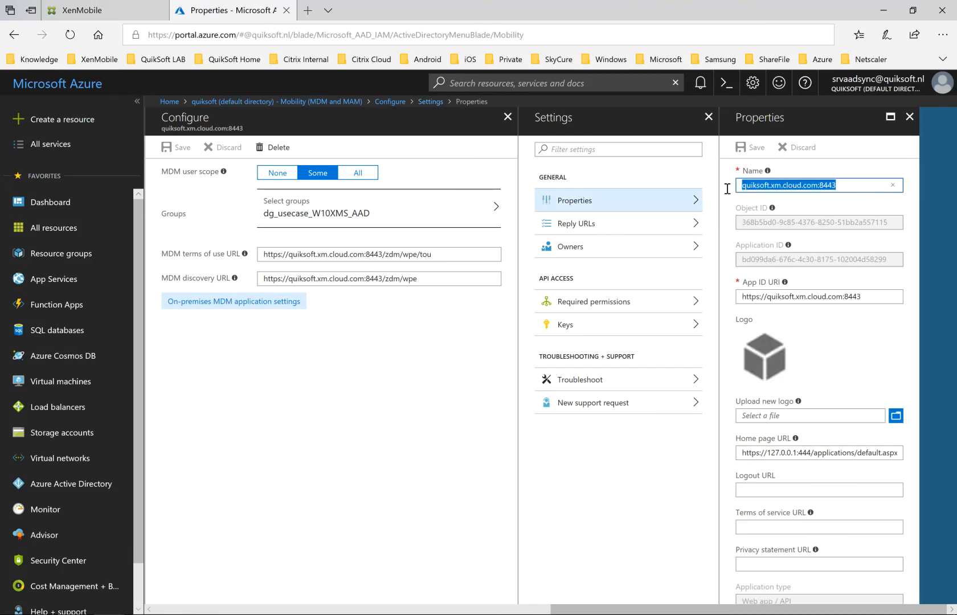
click(744, 281)
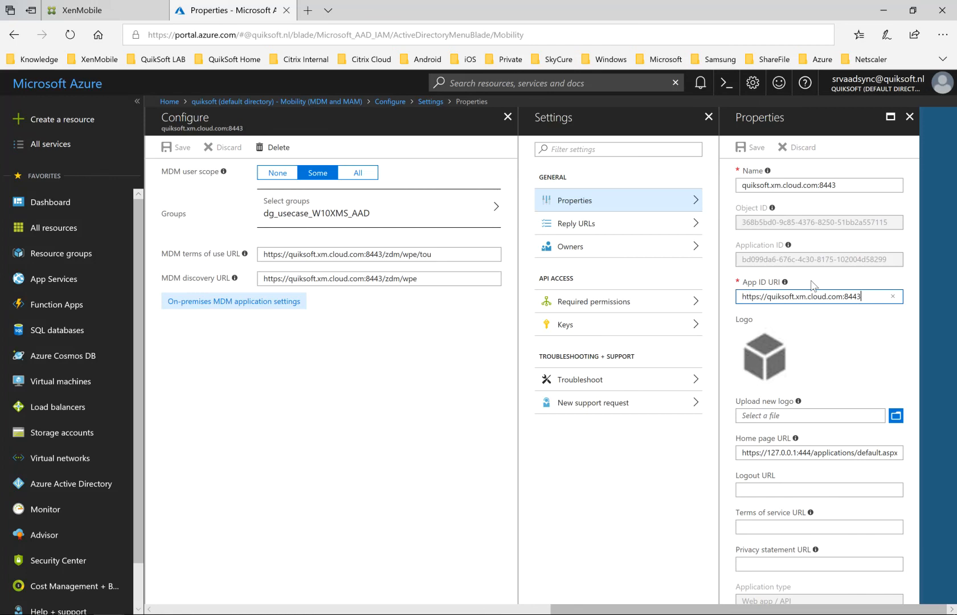
drag(862, 296, 680, 294)
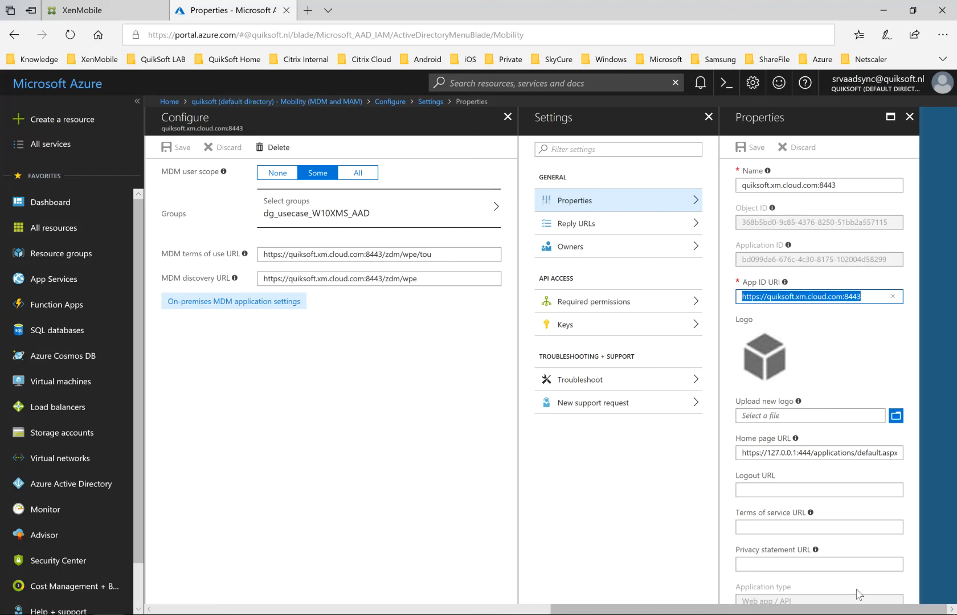
mouse_move(870, 609)
mouse_down()
mouse_move(822, 610)
mouse_move(881, 610)
mouse_up()
- Inspect the xms password key's value and options in the app's Keys
click(564, 332)
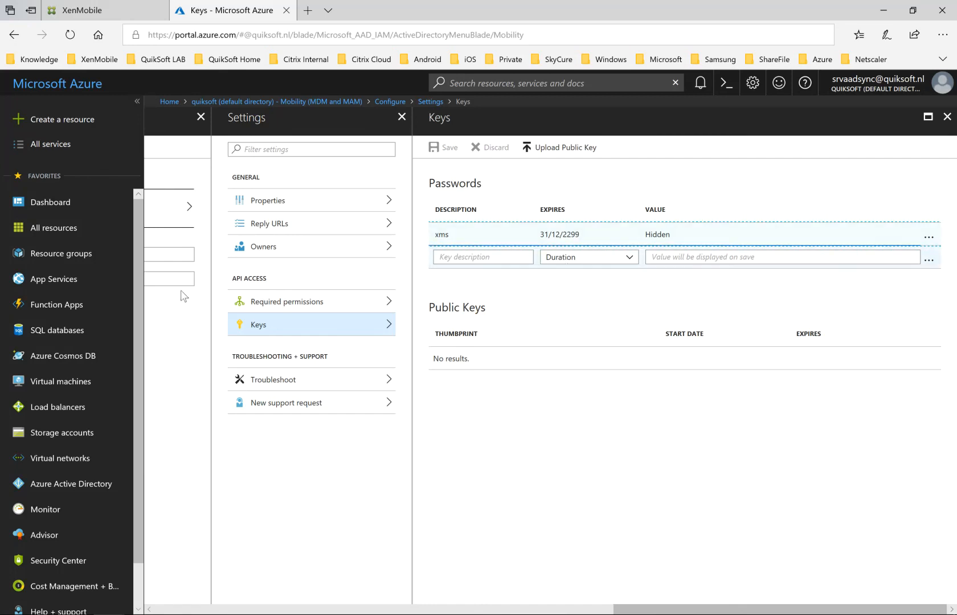
double_click(656, 233)
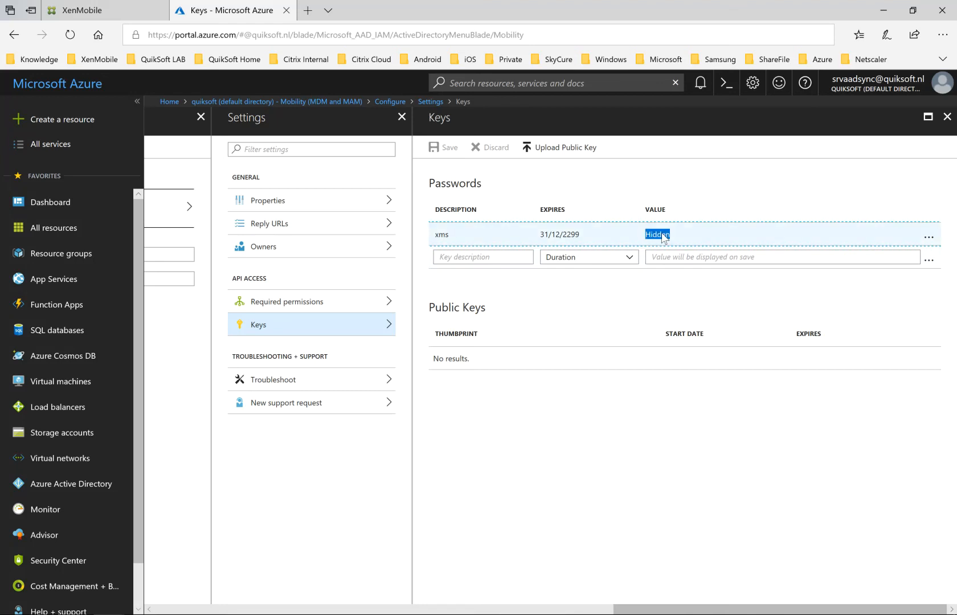
click(928, 237)
click(804, 304)
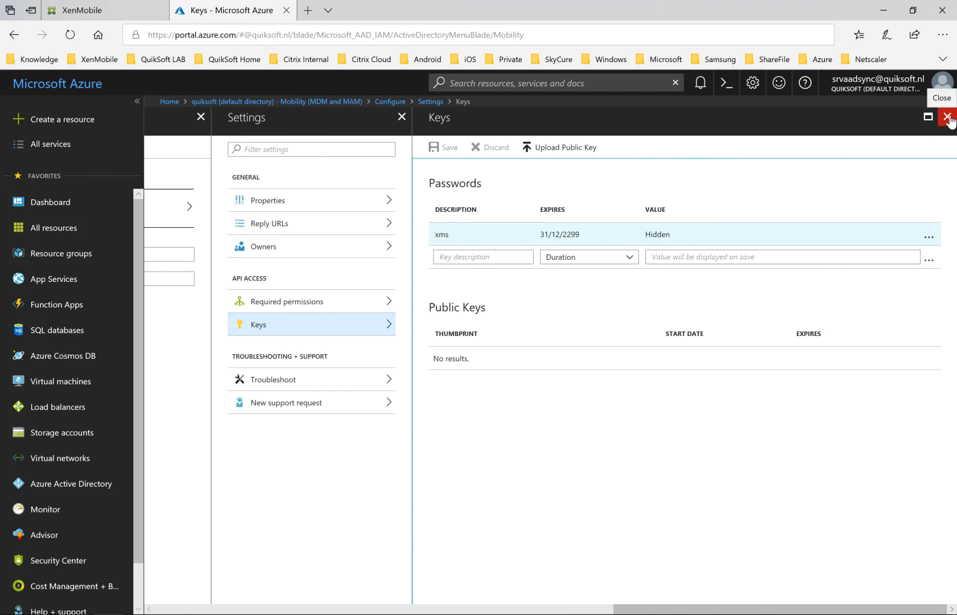
- Check the App ID URI in Properties, then close the Properties and Settings blades
click(320, 202)
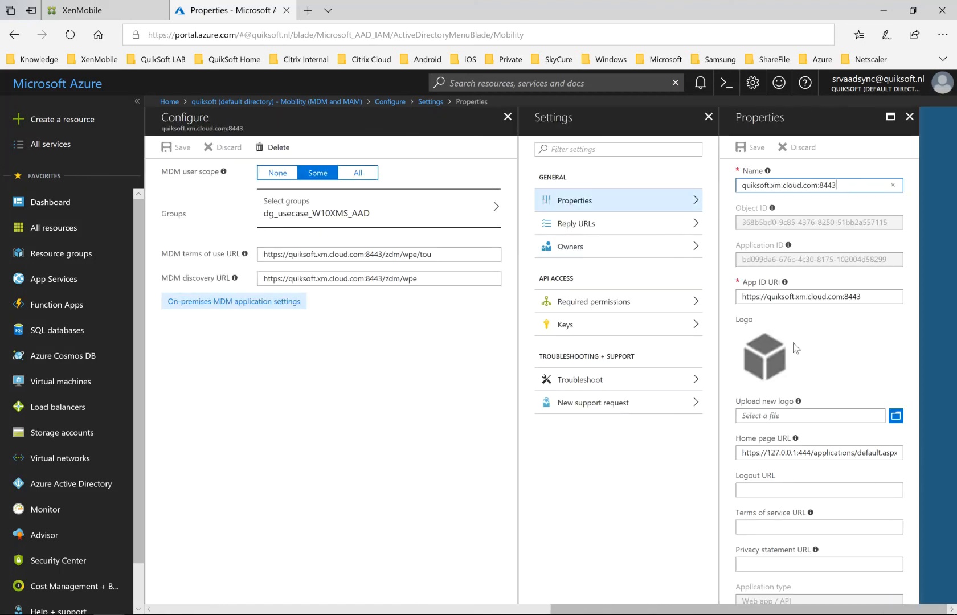
drag(744, 283, 777, 283)
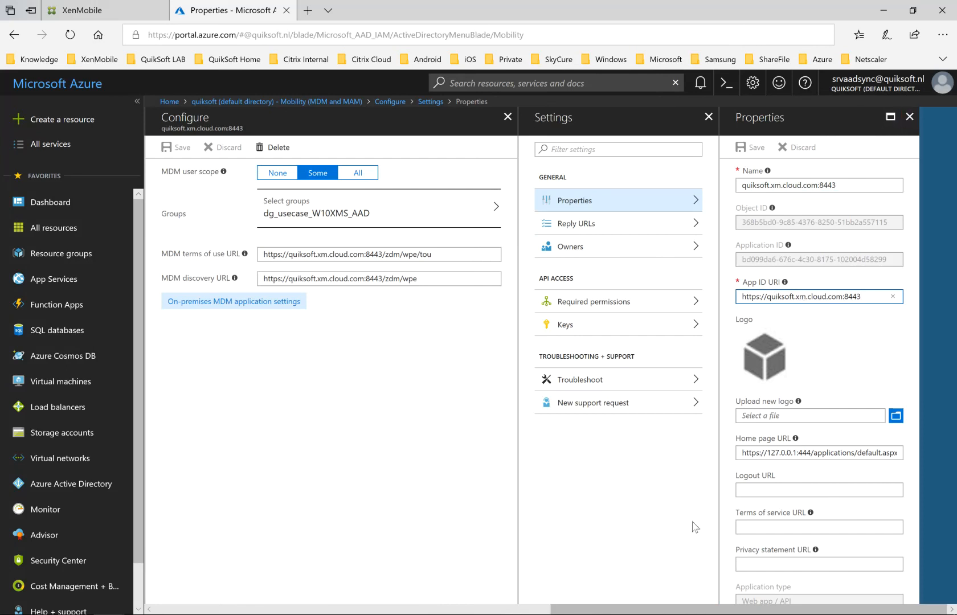
click(909, 117)
click(708, 119)
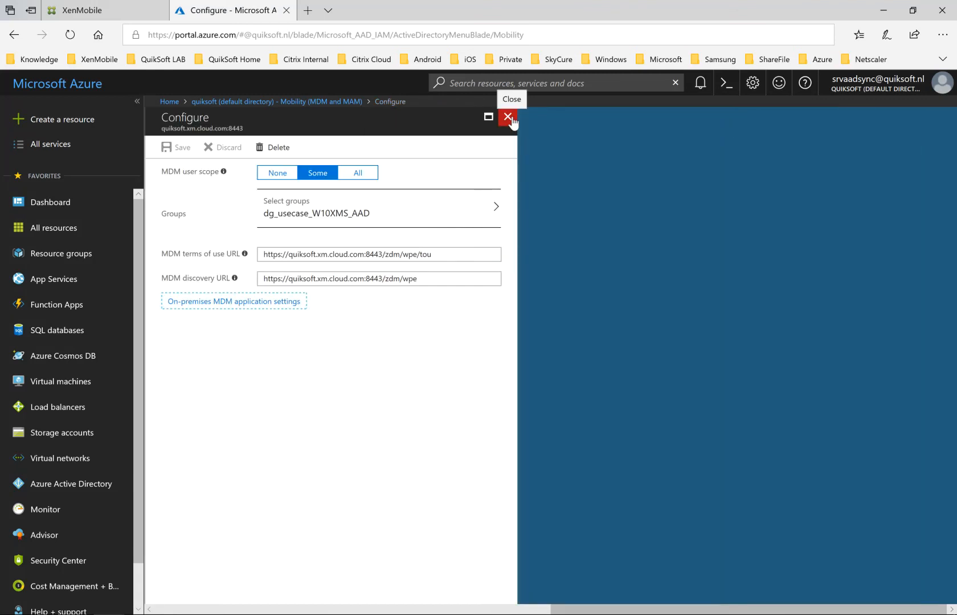
- Close Azure's MDM configuration and open XenMobile's Identity Provider (IDP) settings
click(507, 118)
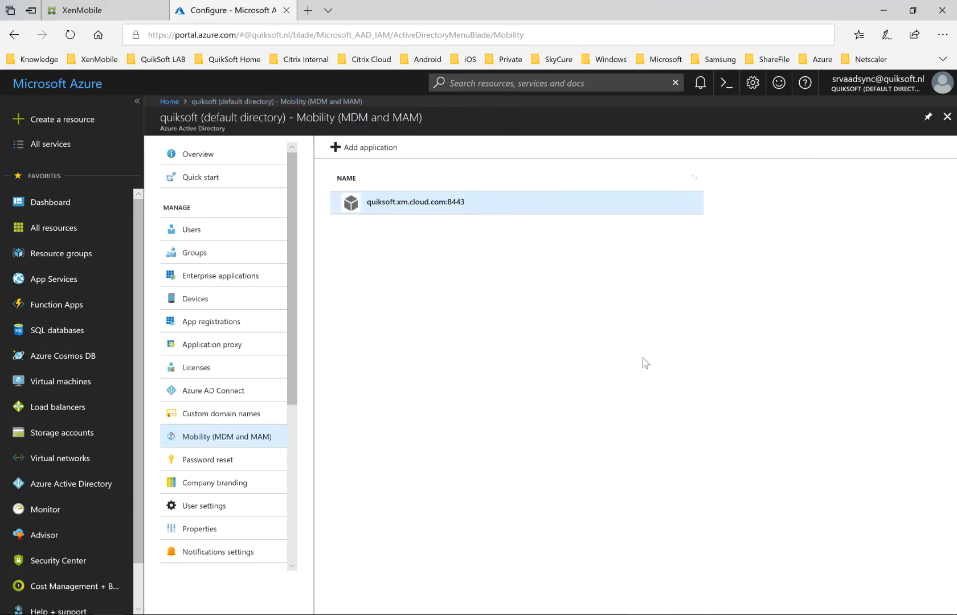
click(78, 12)
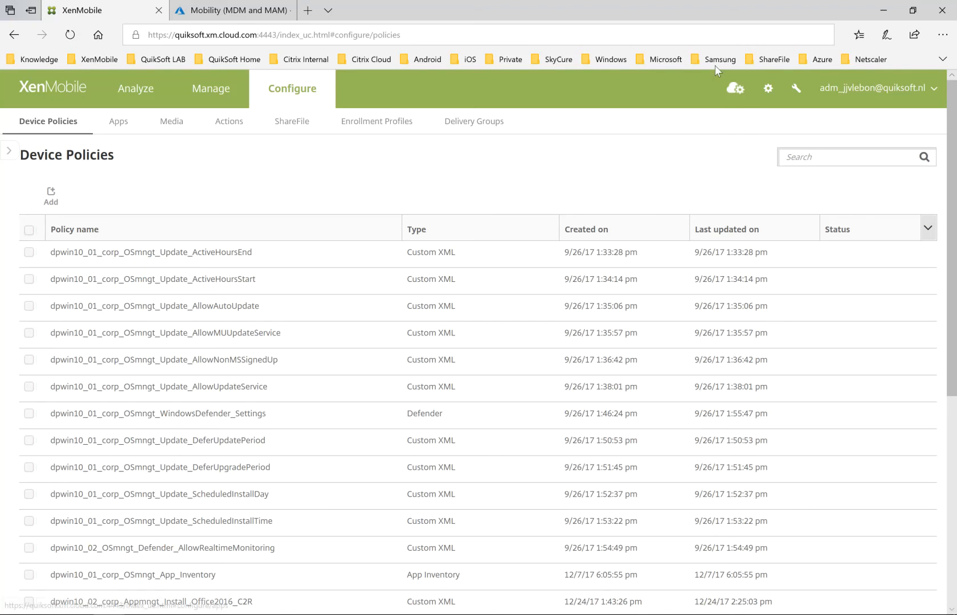
click(768, 100)
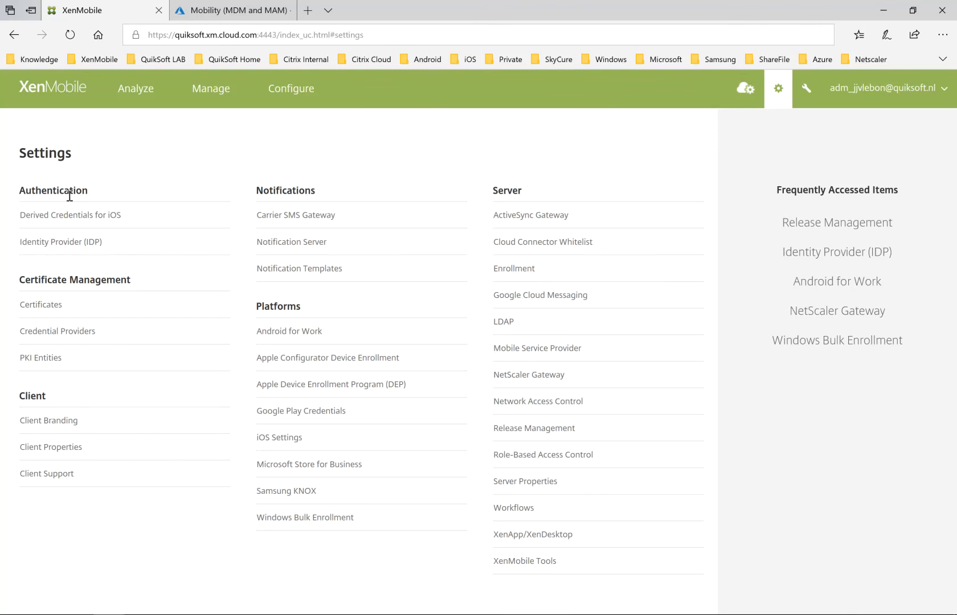
click(58, 242)
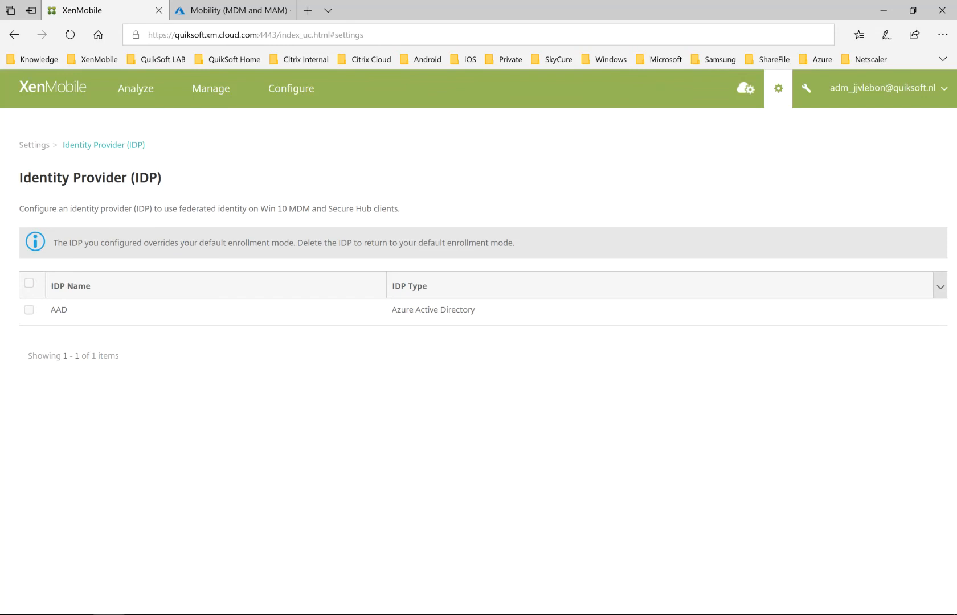
- Edit the AAD identity provider, dismiss the auth domain error, and select its Tenant ID
click(29, 310)
click(44, 290)
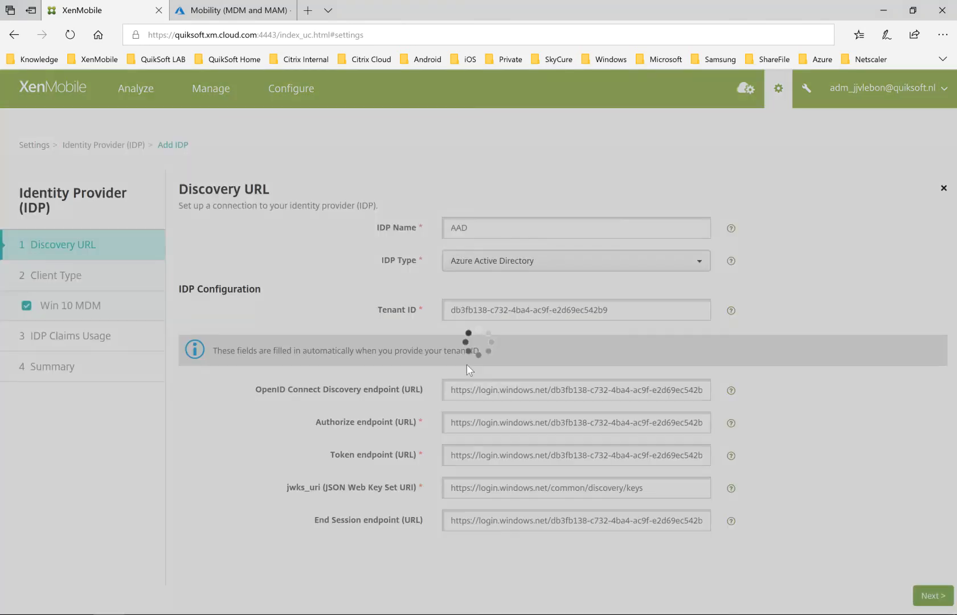
click(607, 170)
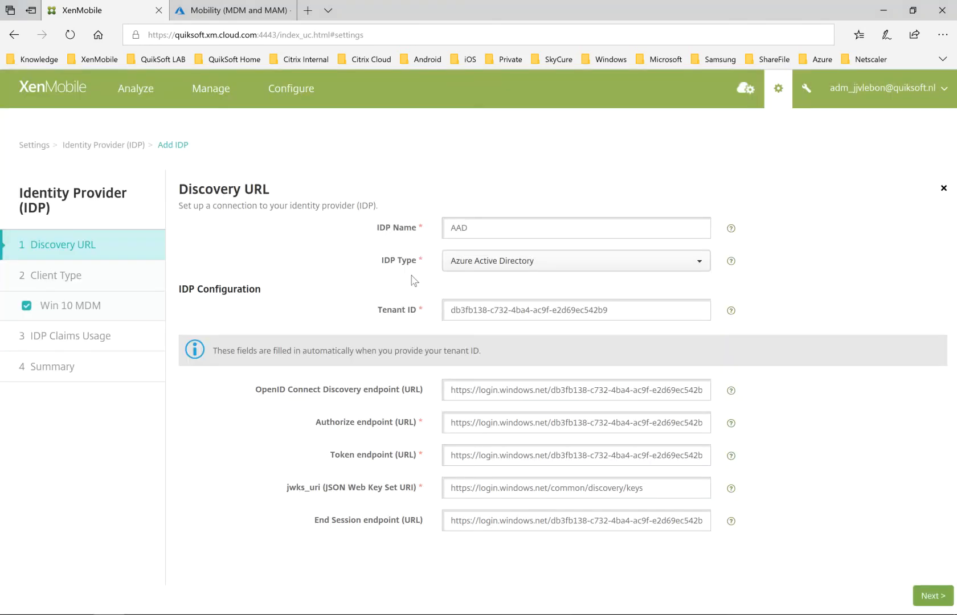
drag(487, 227, 455, 227)
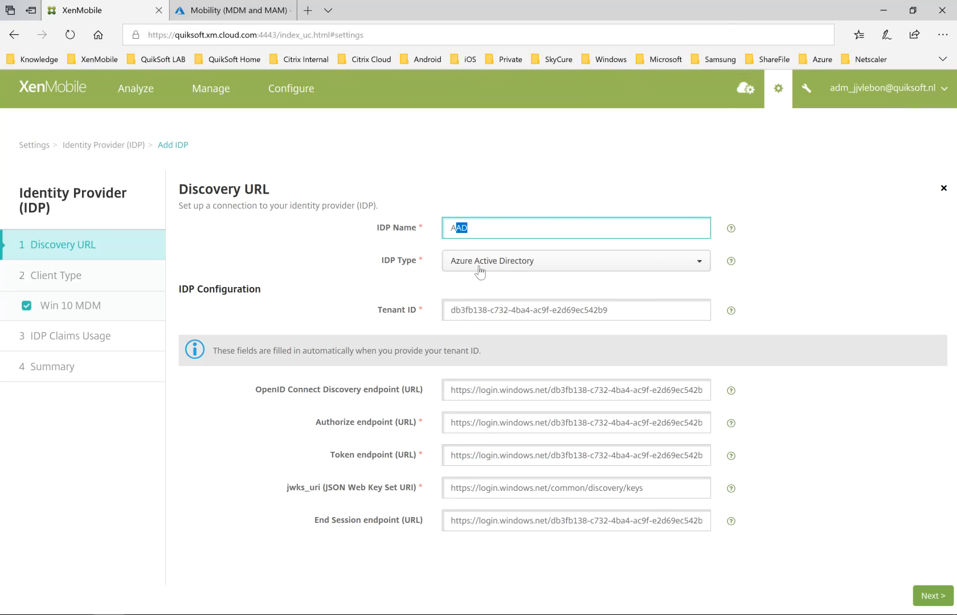
drag(655, 314, 431, 310)
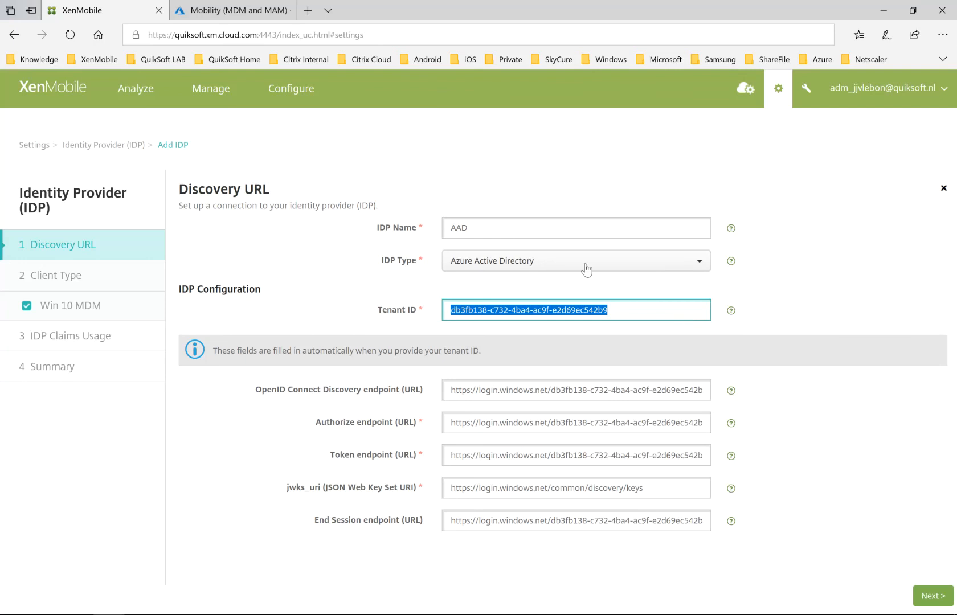
click(231, 15)
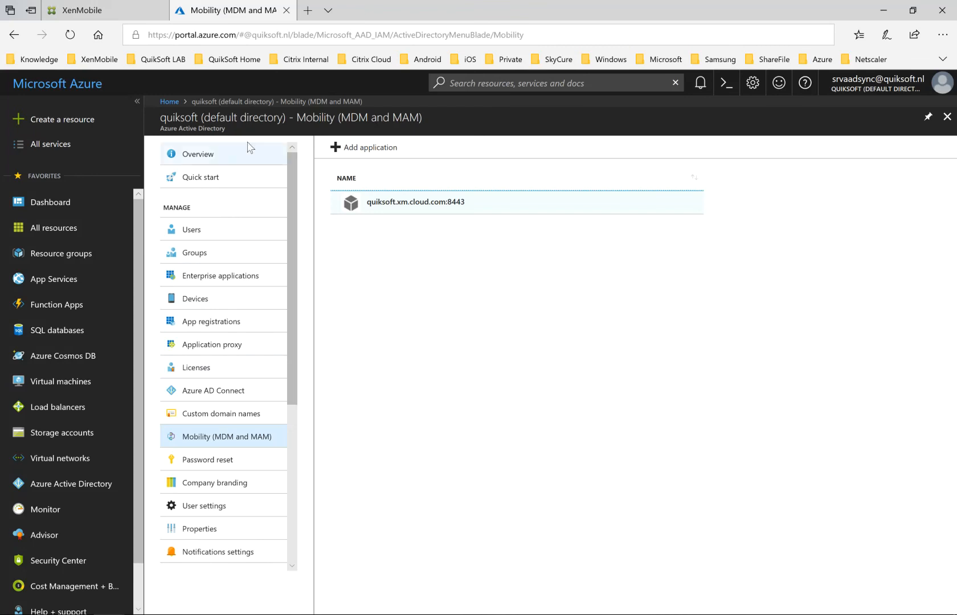
- Find and select the Directory ID in Azure Active Directory Properties, then return to XenMobile's IDP form
click(210, 102)
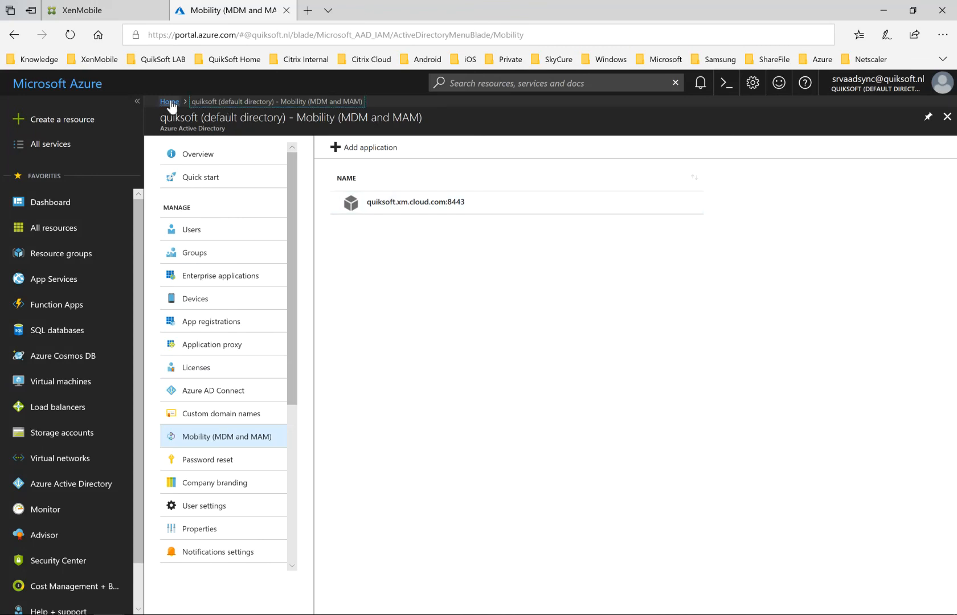
click(73, 483)
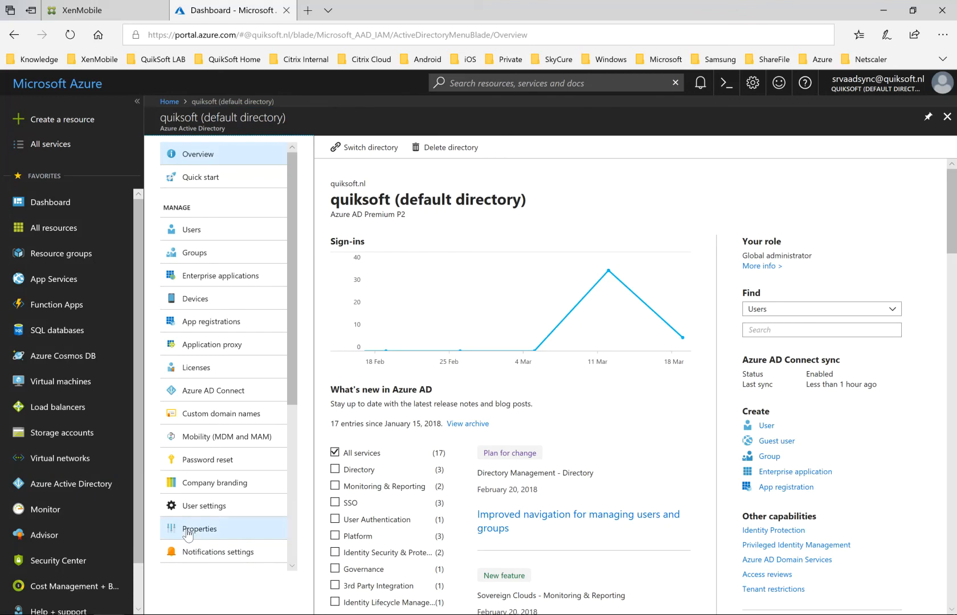
click(188, 532)
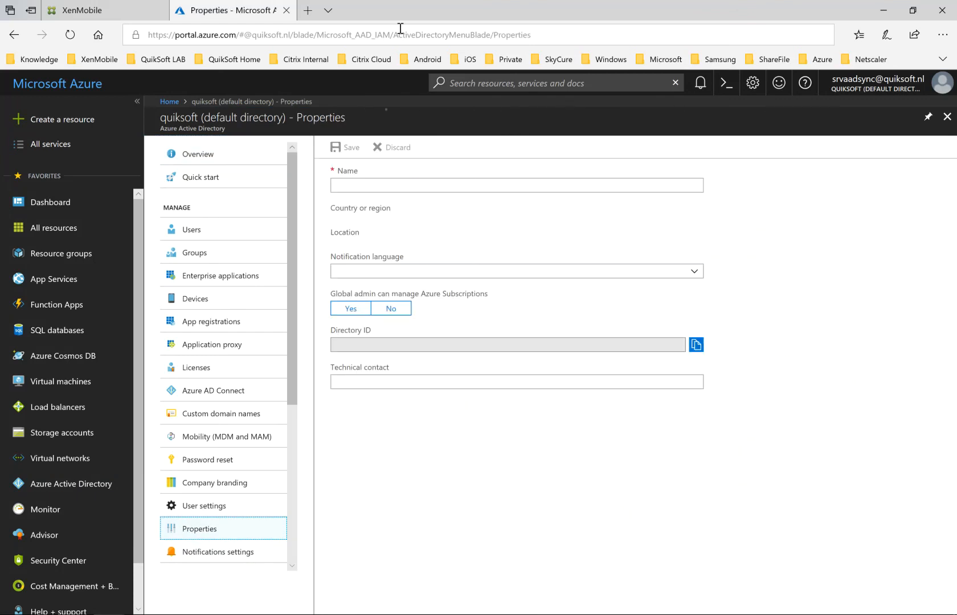
drag(648, 361, 320, 362)
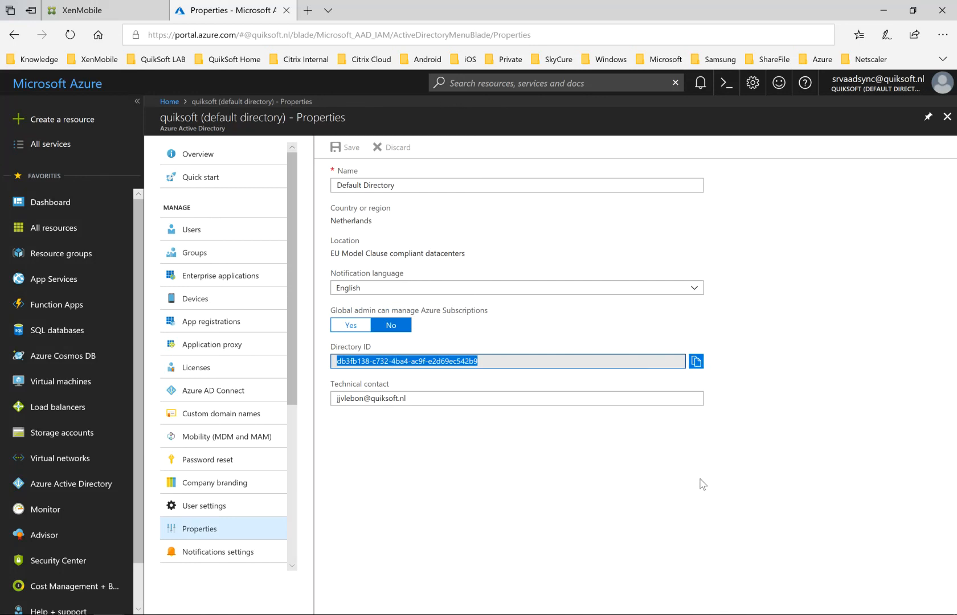
click(112, 7)
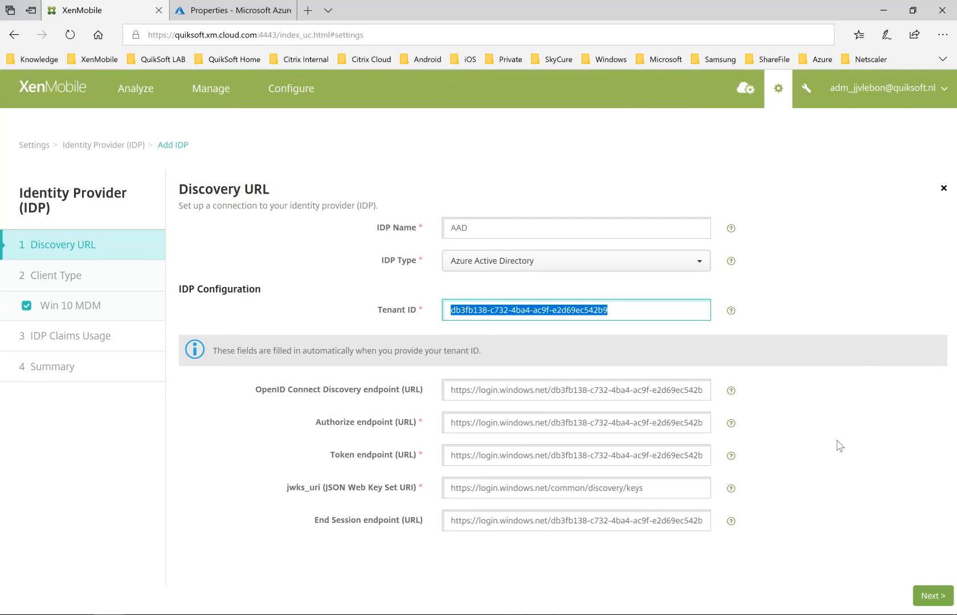
click(933, 597)
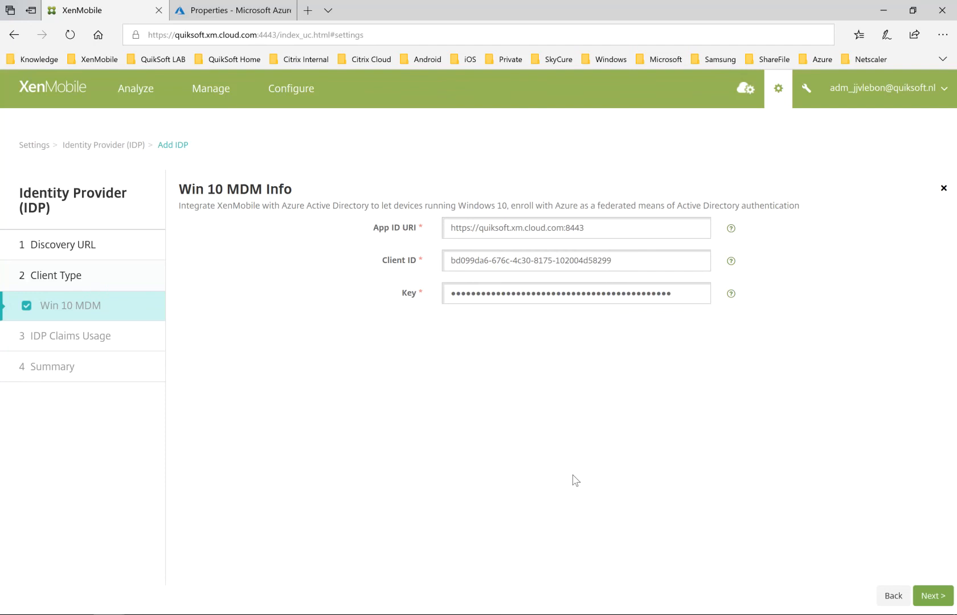
drag(607, 228, 407, 225)
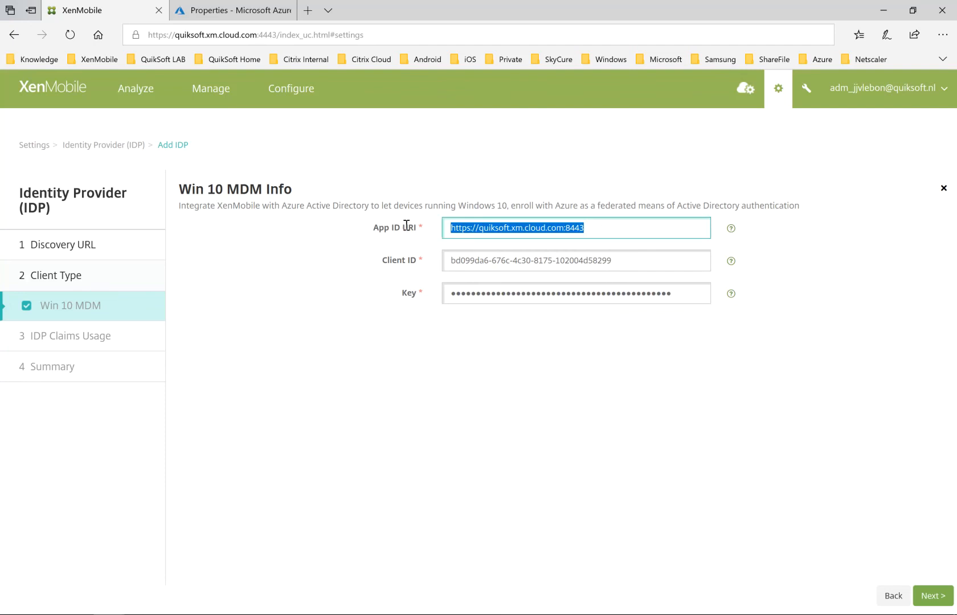
click(239, 14)
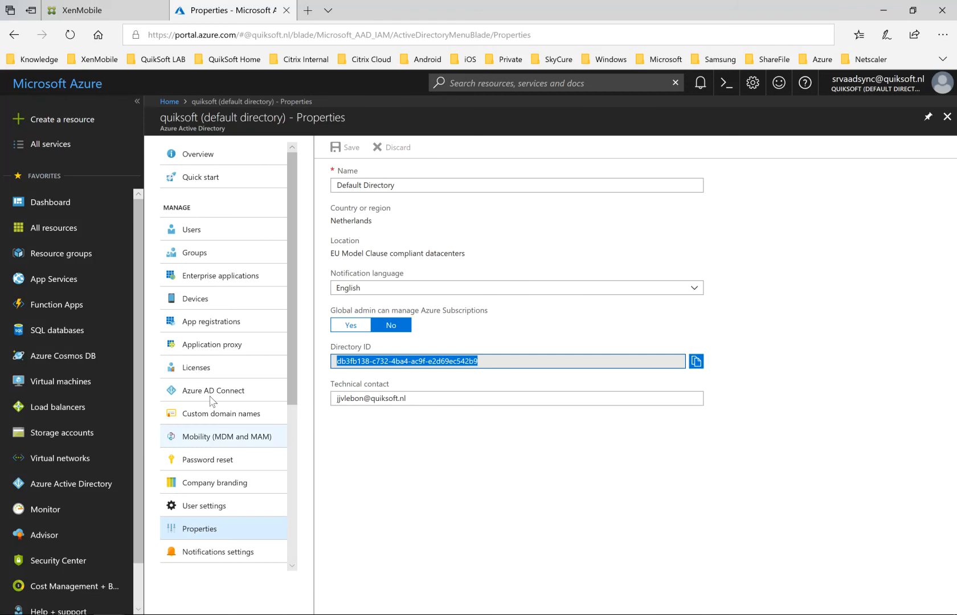
- Open the Properties of the quiksoft.xm.cloud.com:8443 app under Mobility (MDM and MAM)
click(225, 438)
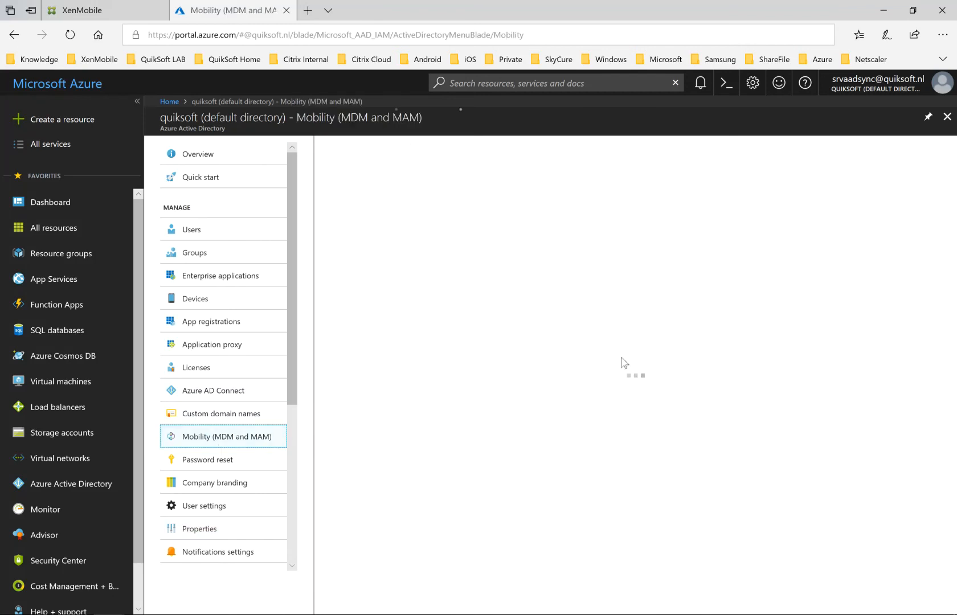
click(403, 202)
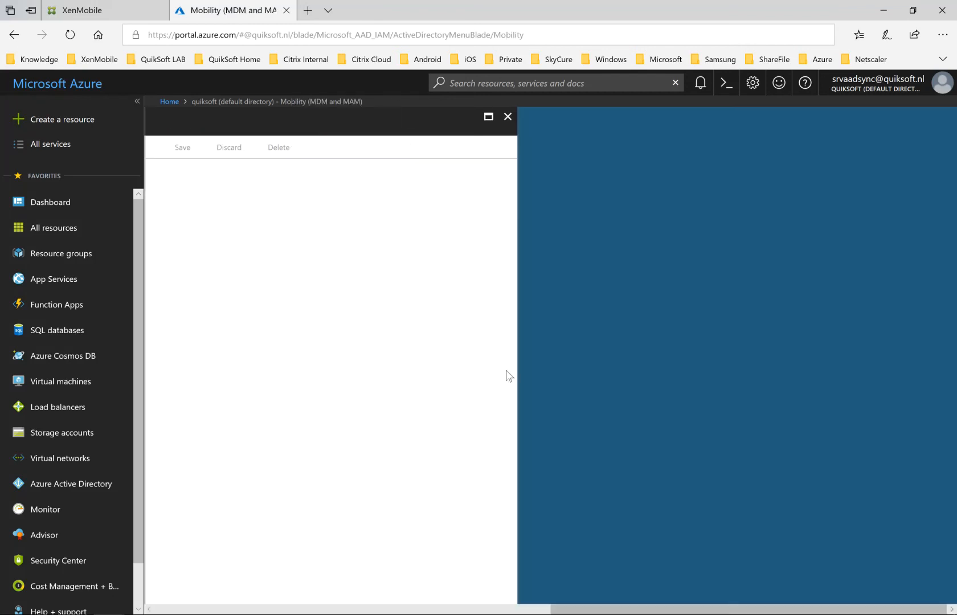
click(292, 310)
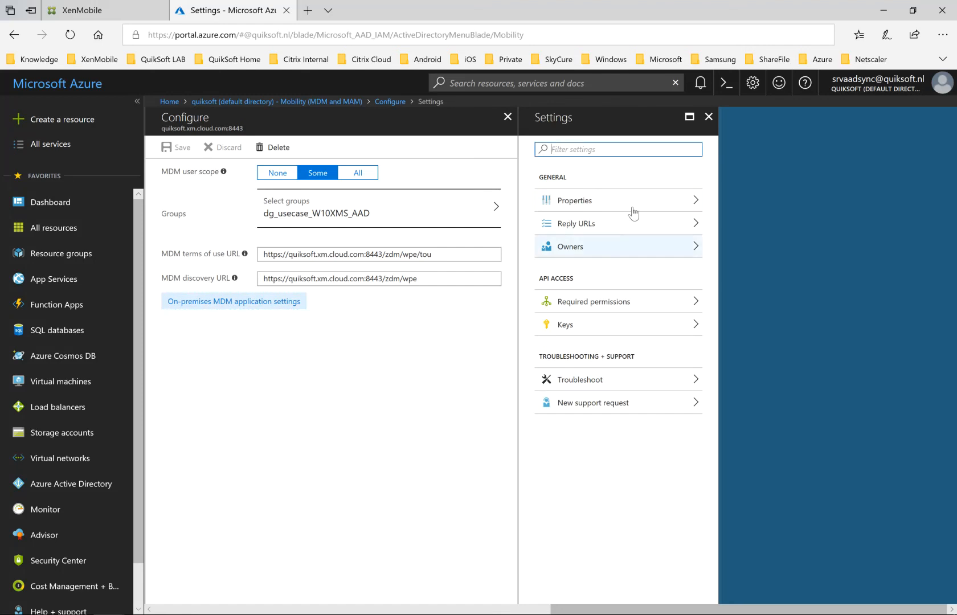
click(623, 206)
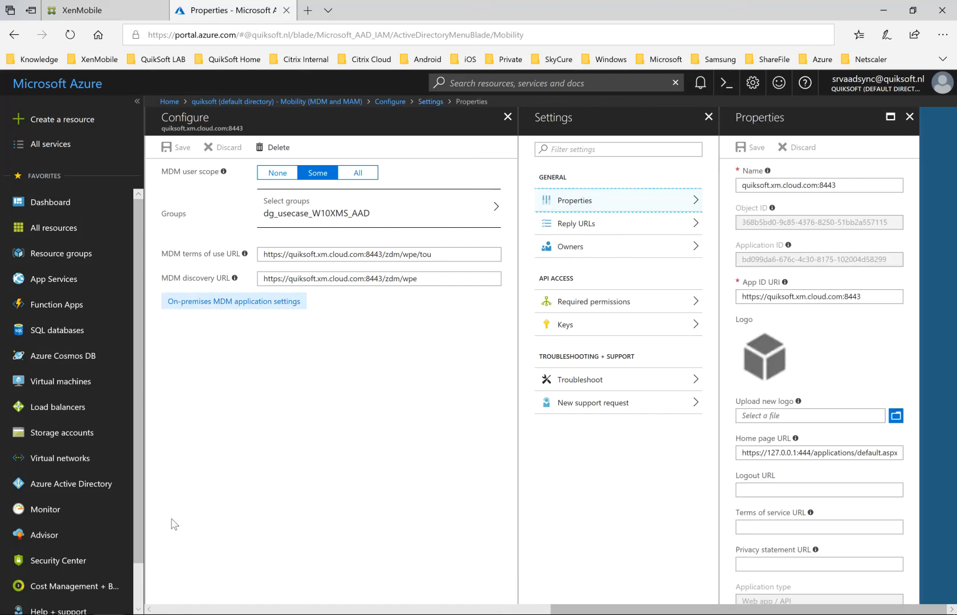
- Check XenMobile's Client ID against the app's Application ID in the Azure portal
click(103, 8)
click(656, 263)
key(ctrl+a)
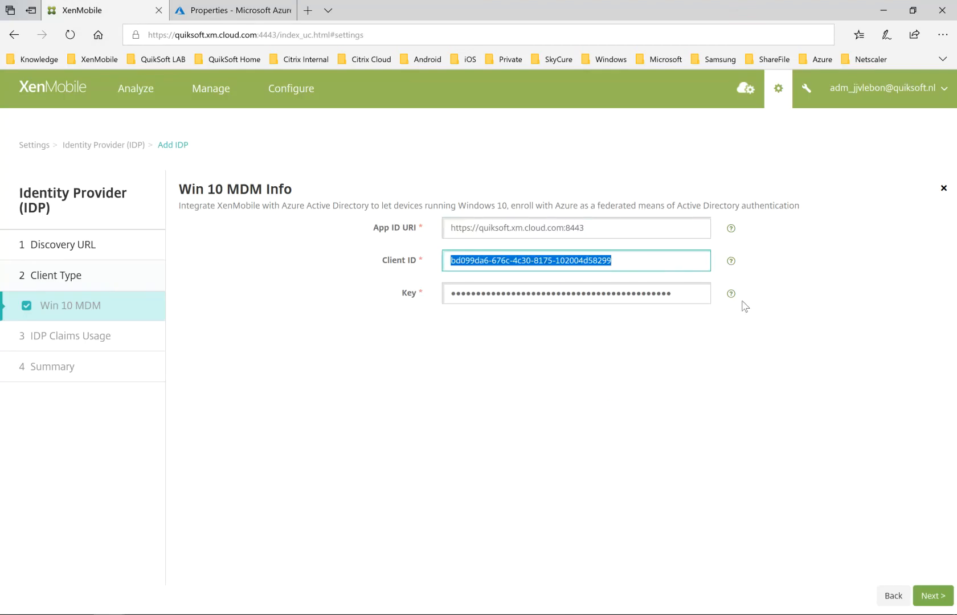
mouse_move(731, 263)
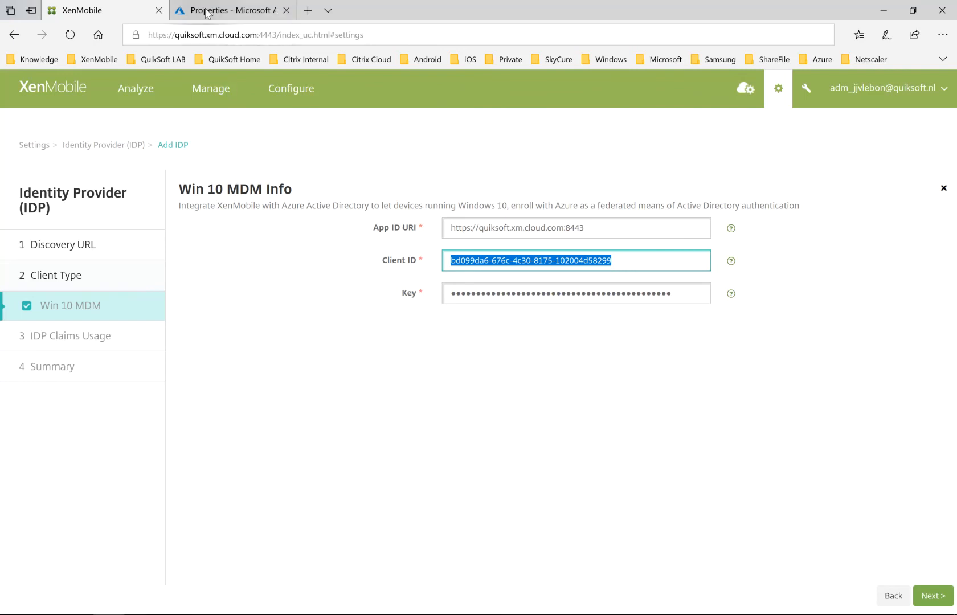
click(602, 263)
click(219, 11)
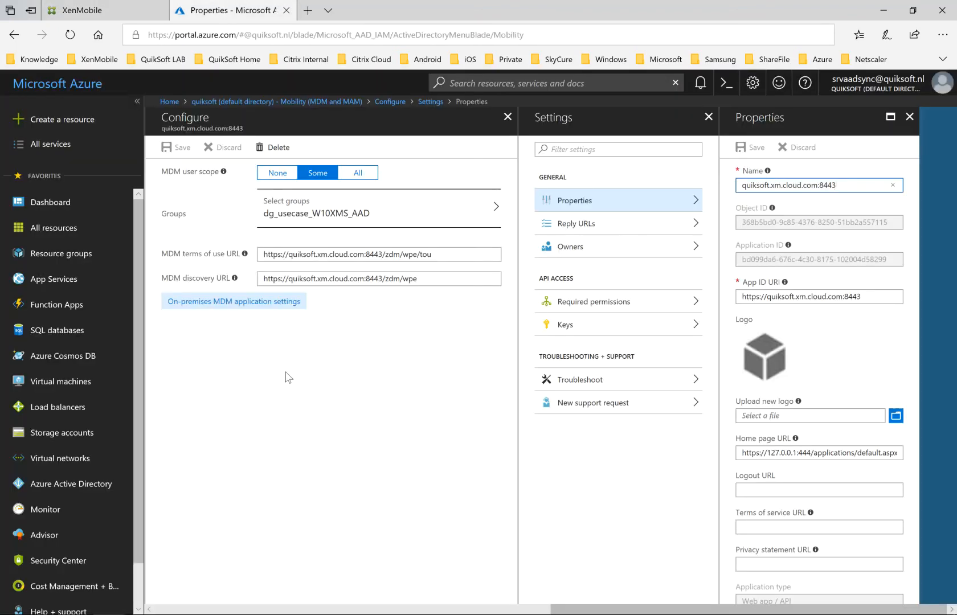
click(743, 249)
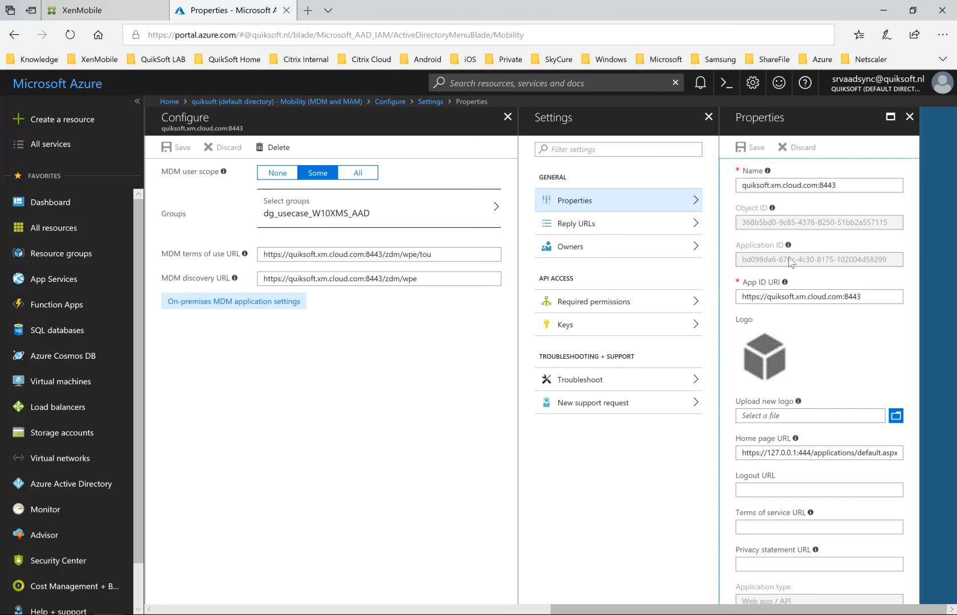
mouse_move(795, 248)
- Verify the client Key value and continue to the IDP Claims Usage step
click(130, 16)
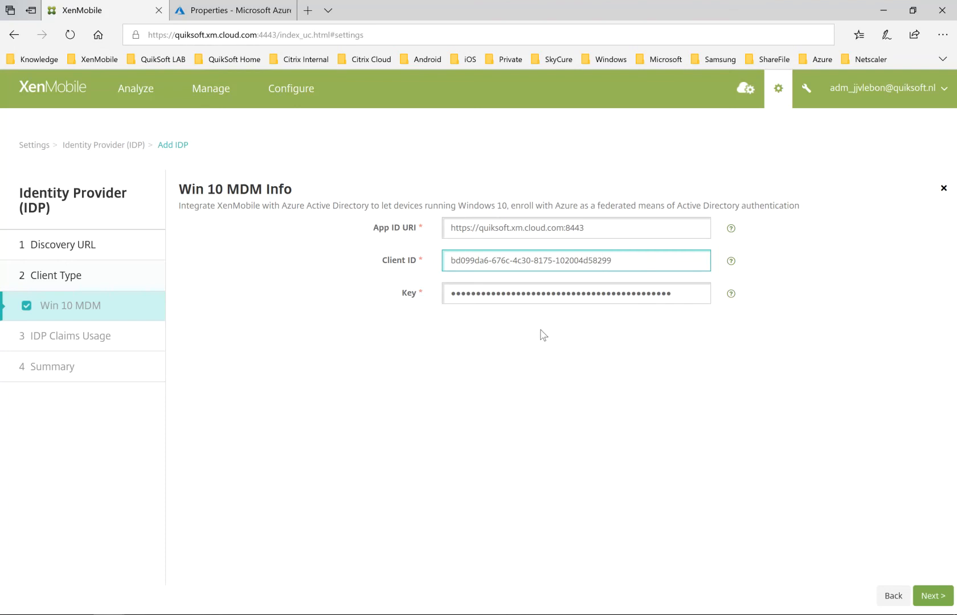
click(695, 297)
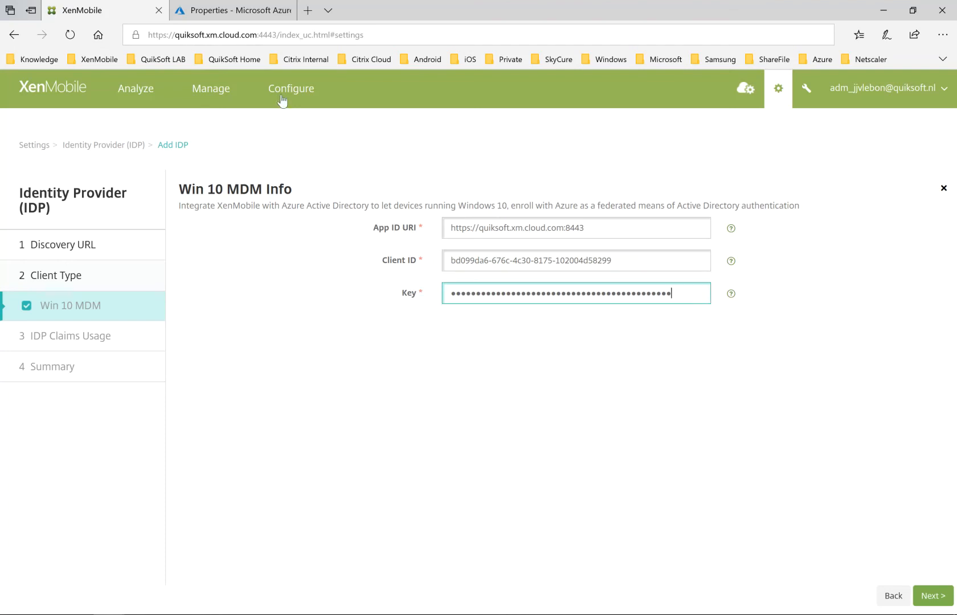
mouse_move(229, 14)
click(930, 597)
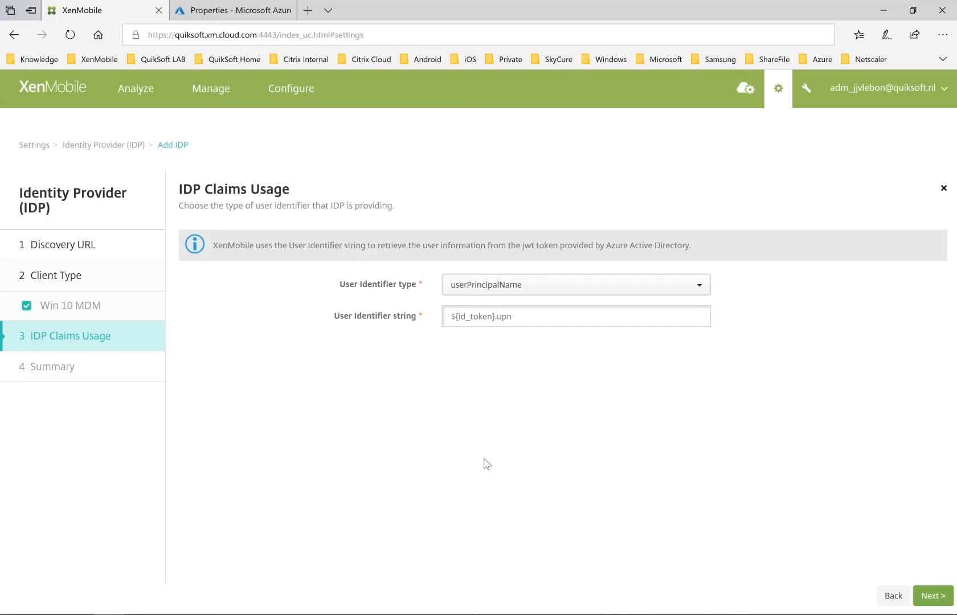
- Keep userPrincipalName as the User Identifier type and save the AAD identity provider
click(538, 291)
click(538, 288)
click(938, 595)
click(926, 595)
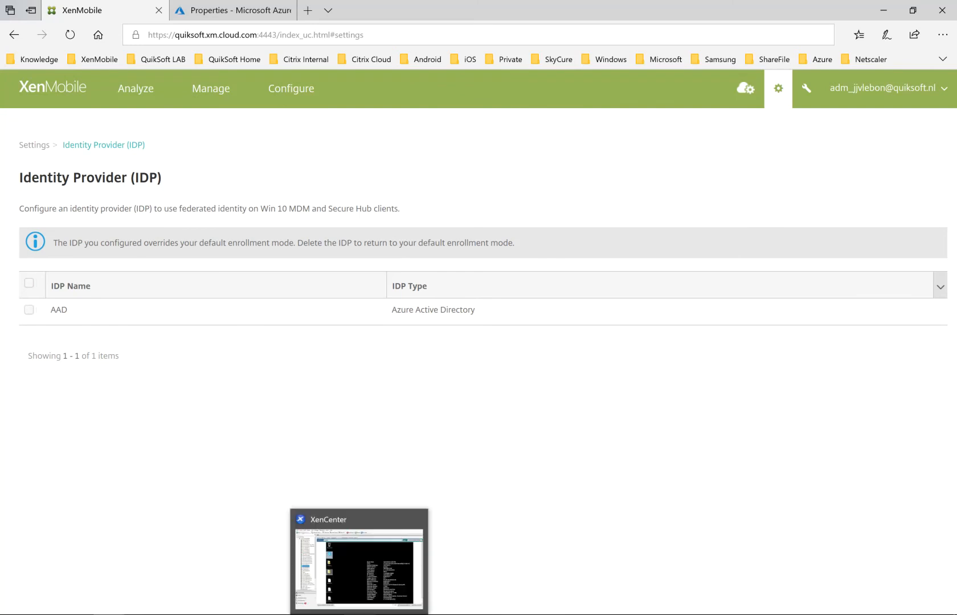
- Show the Win10 UEM Demo 03 console in XenCenter as an undocked window
click(359, 614)
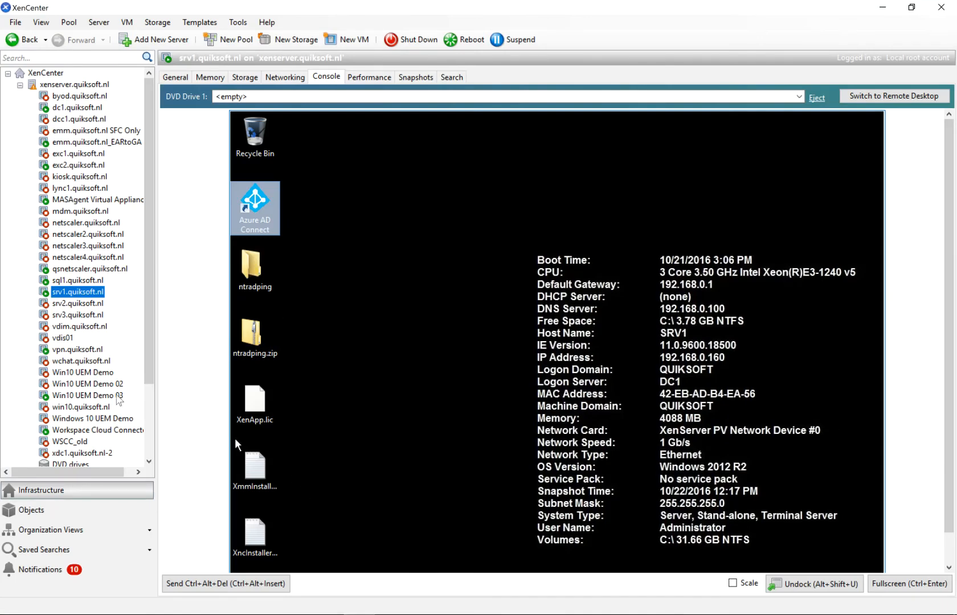
click(119, 399)
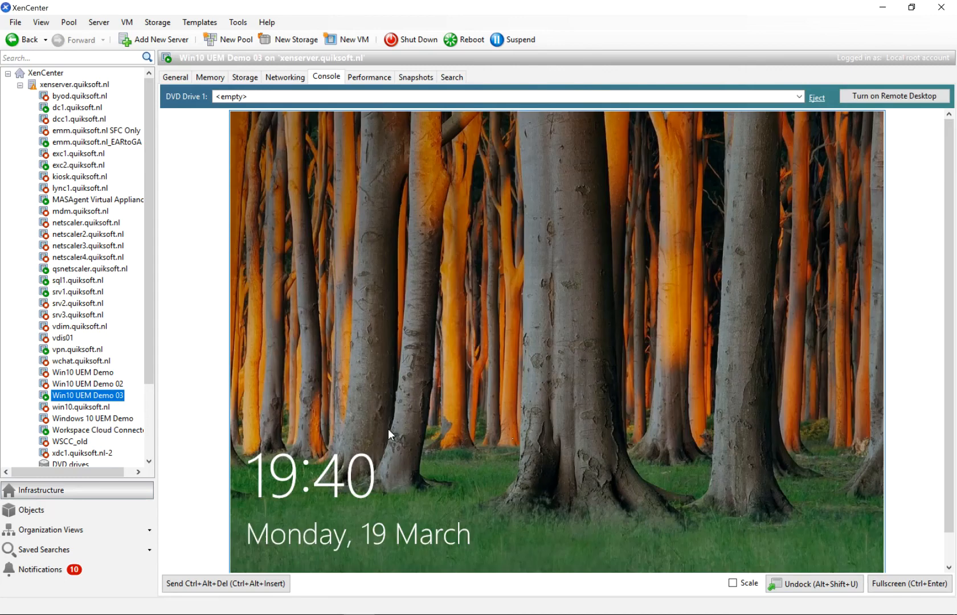
click(827, 583)
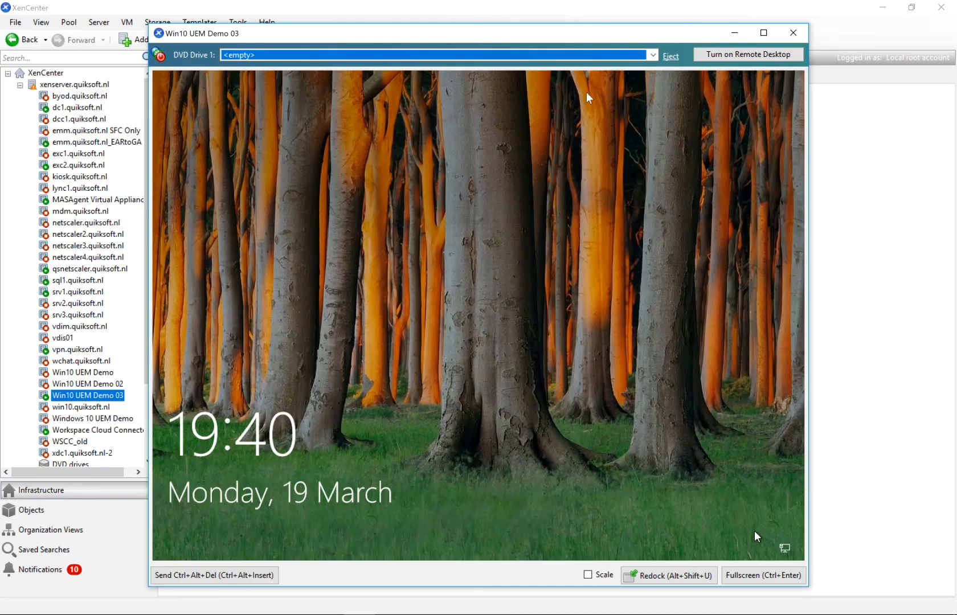
drag(663, 39, 709, 28)
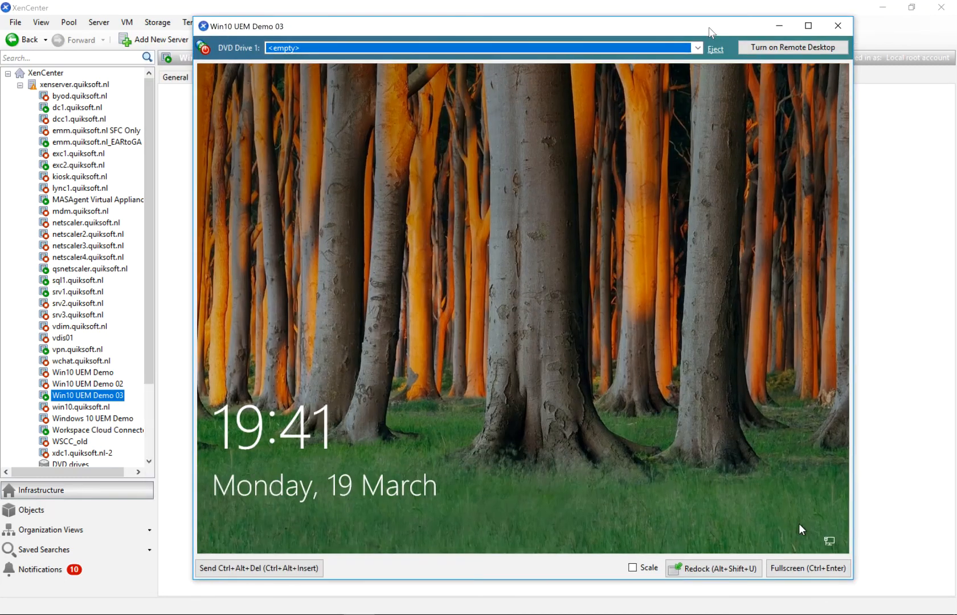
- Sign in to the VM with the local account password
click(288, 572)
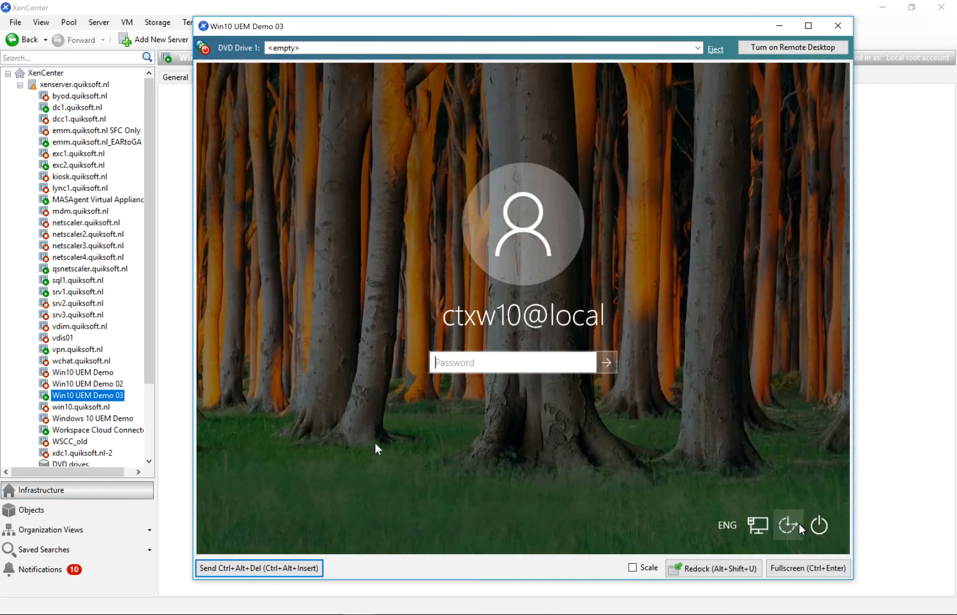
click(481, 362)
text(•••••••)
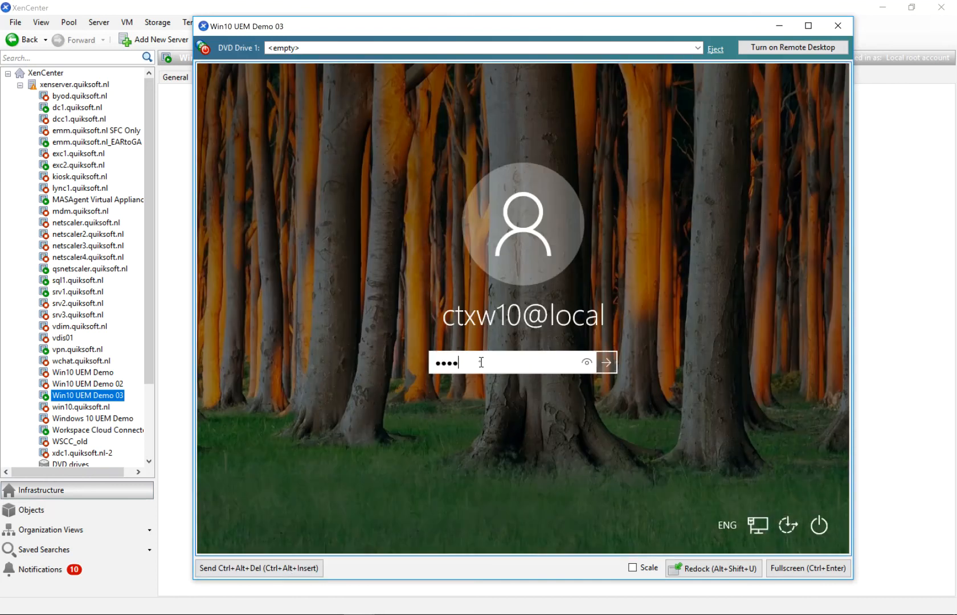
text(•••)
key(Return)
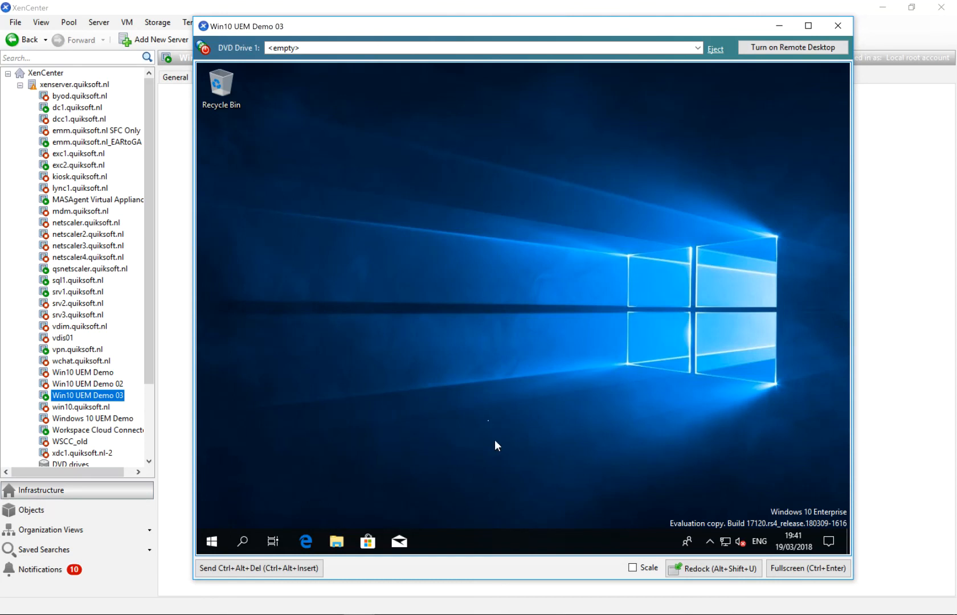
- Open Settings > Accounts > Access work or school in the VM and start Connect
click(210, 544)
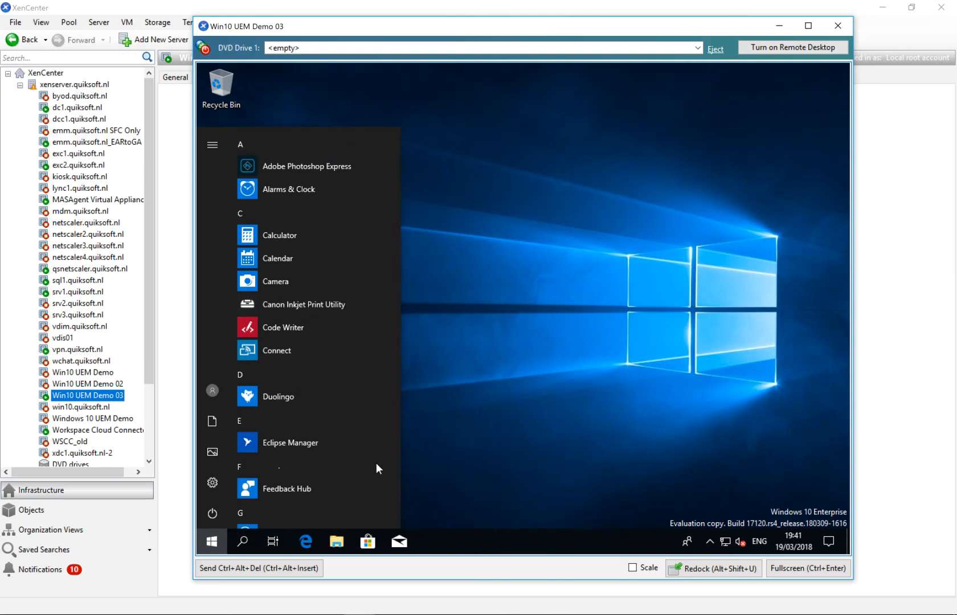
click(212, 483)
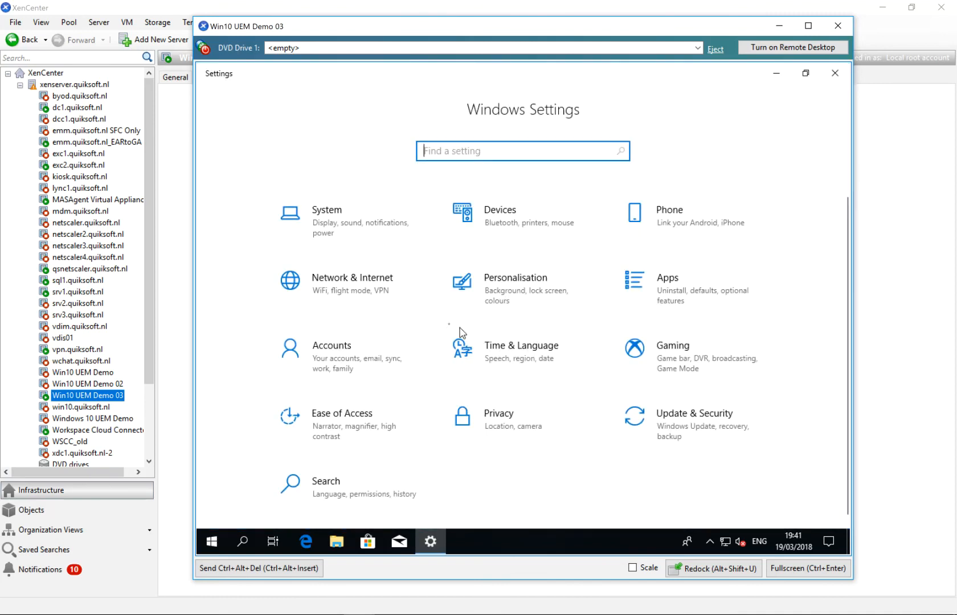
click(340, 362)
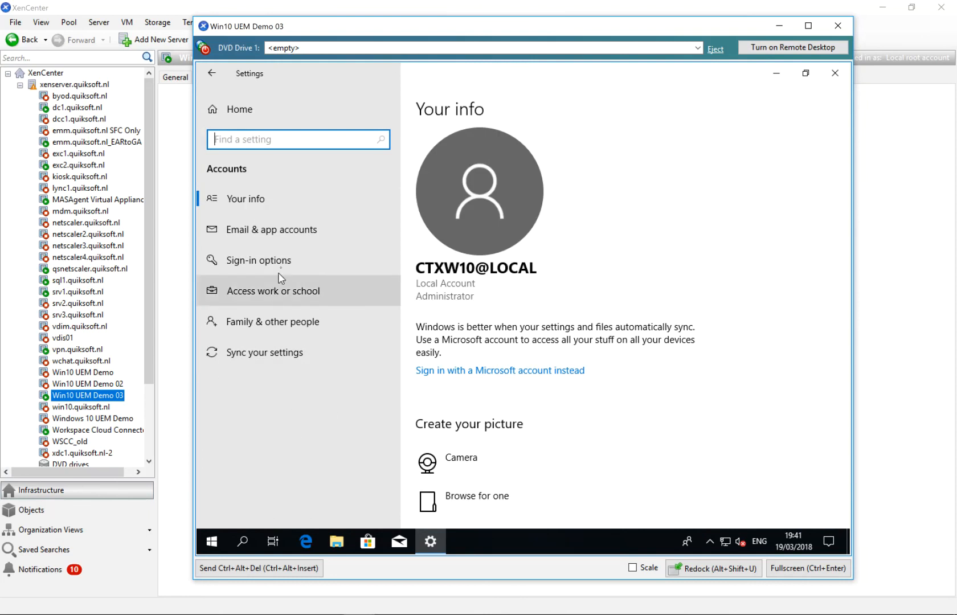
click(302, 292)
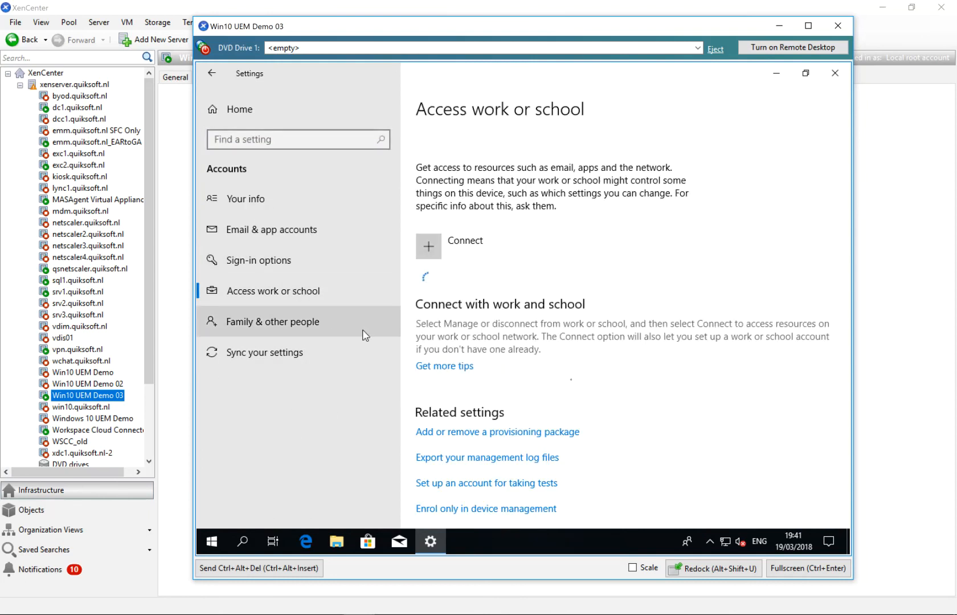
click(497, 246)
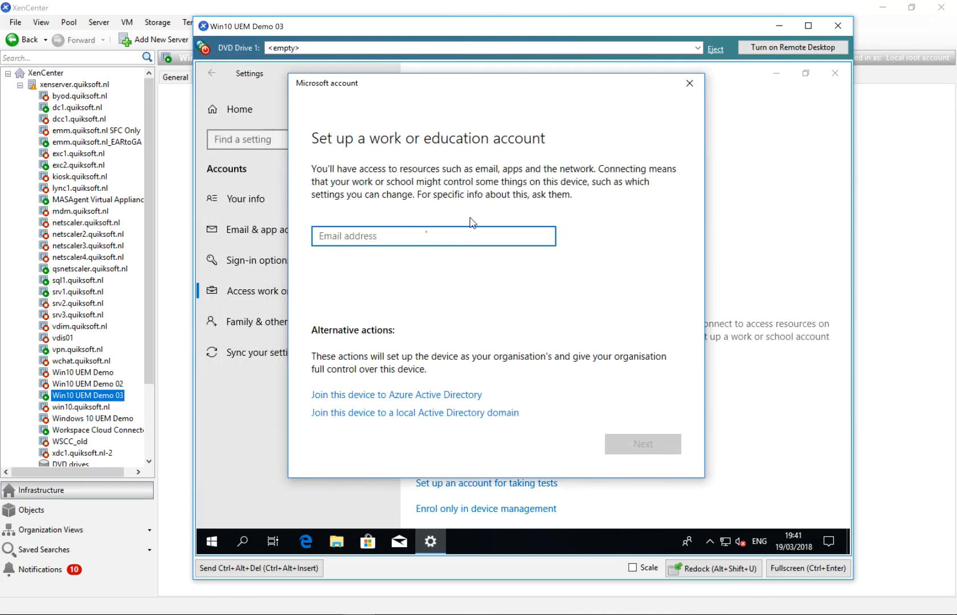
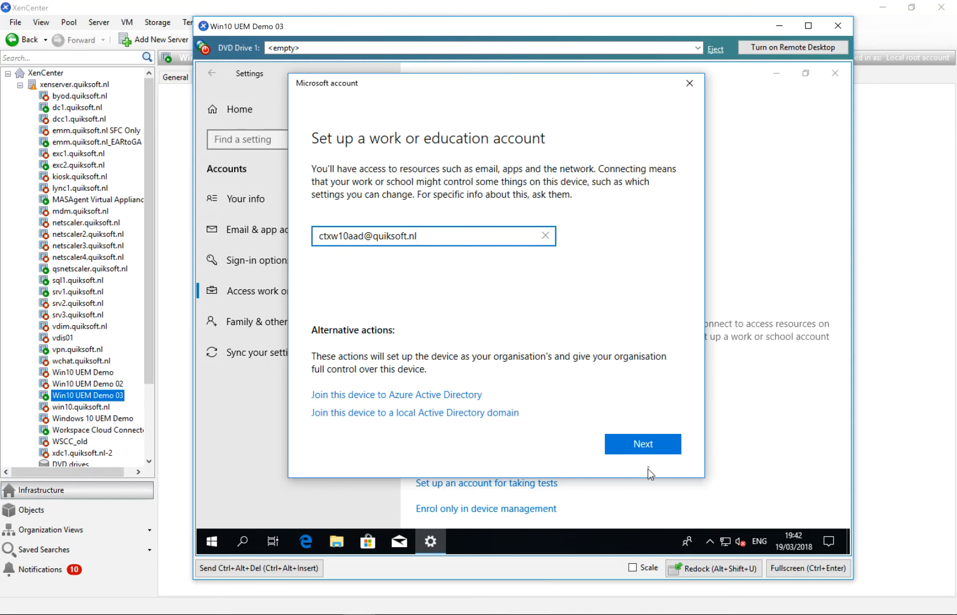
- Sign in with the work account's e-mail address and password
click(647, 444)
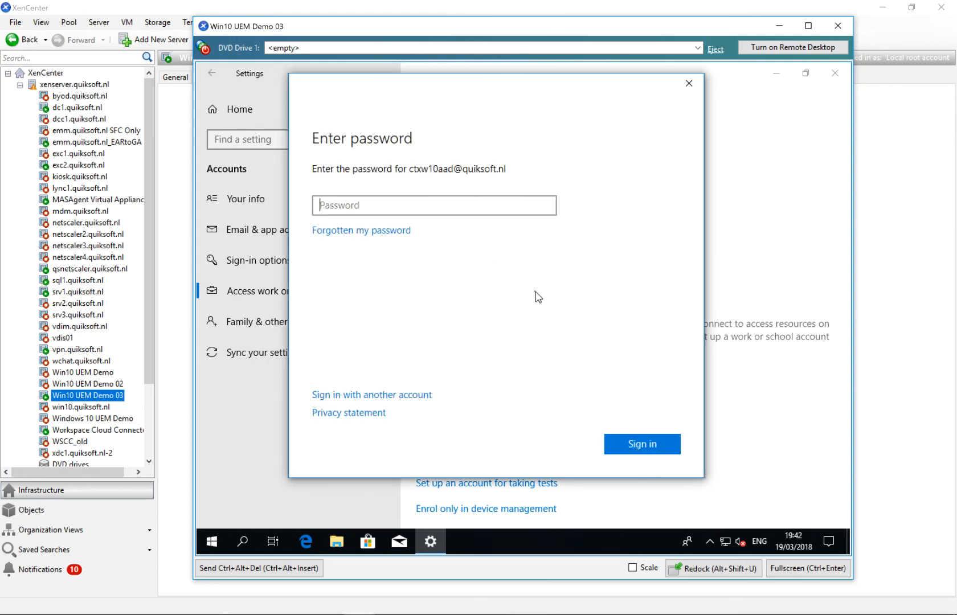
text(***********)
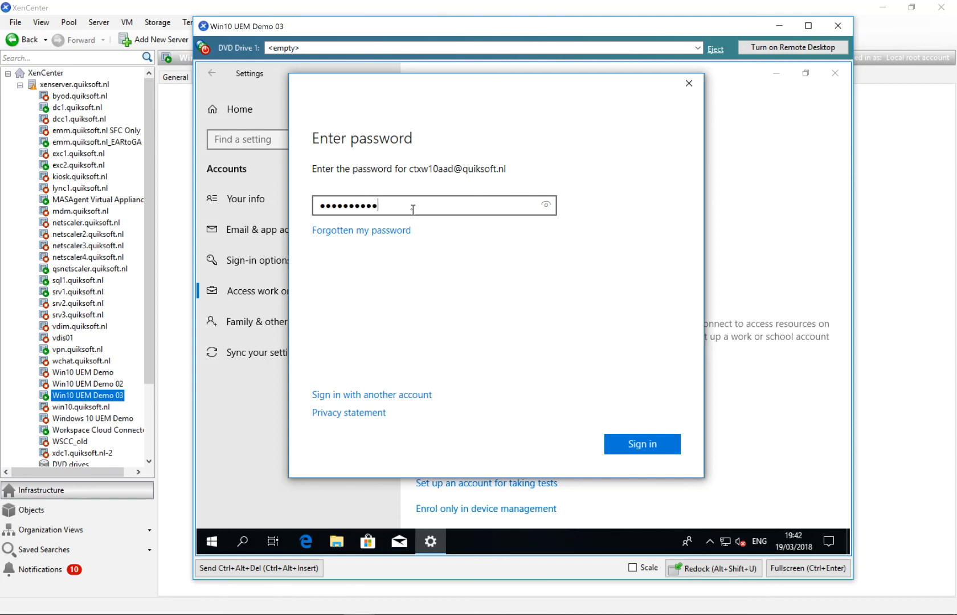
click(638, 449)
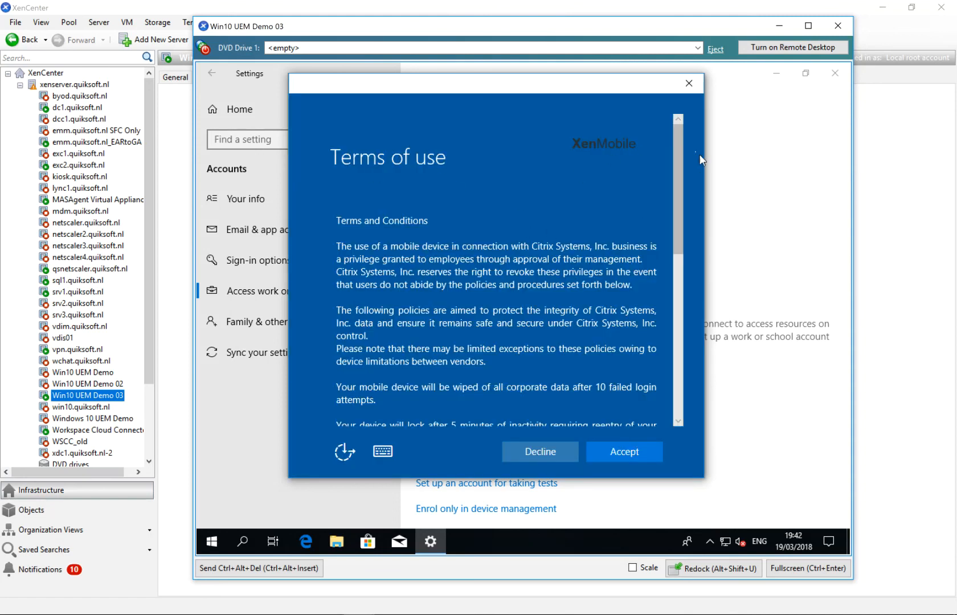
- Accept the XenMobile terms of use and submit the SMS verification code
drag(675, 160, 679, 355)
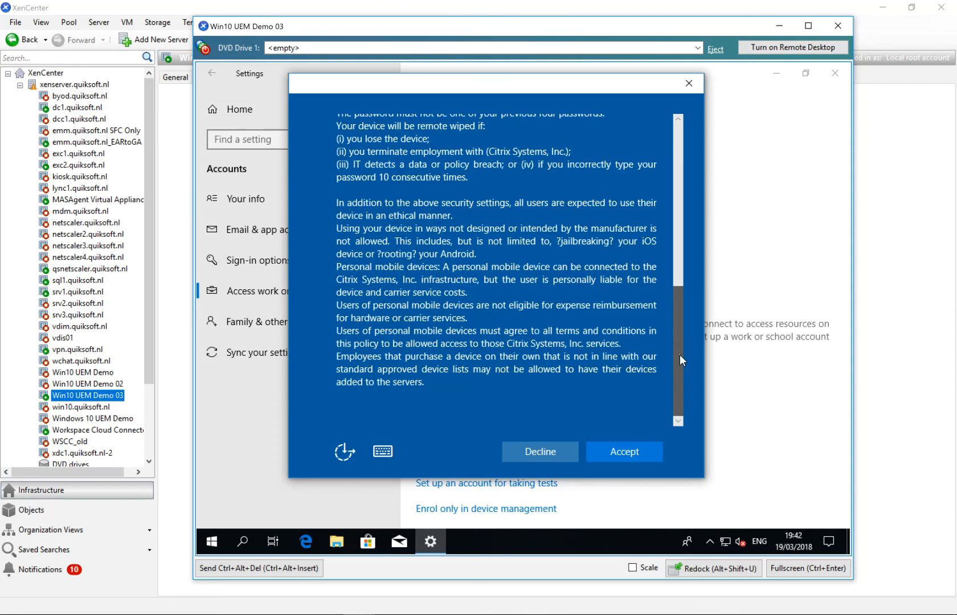
click(624, 451)
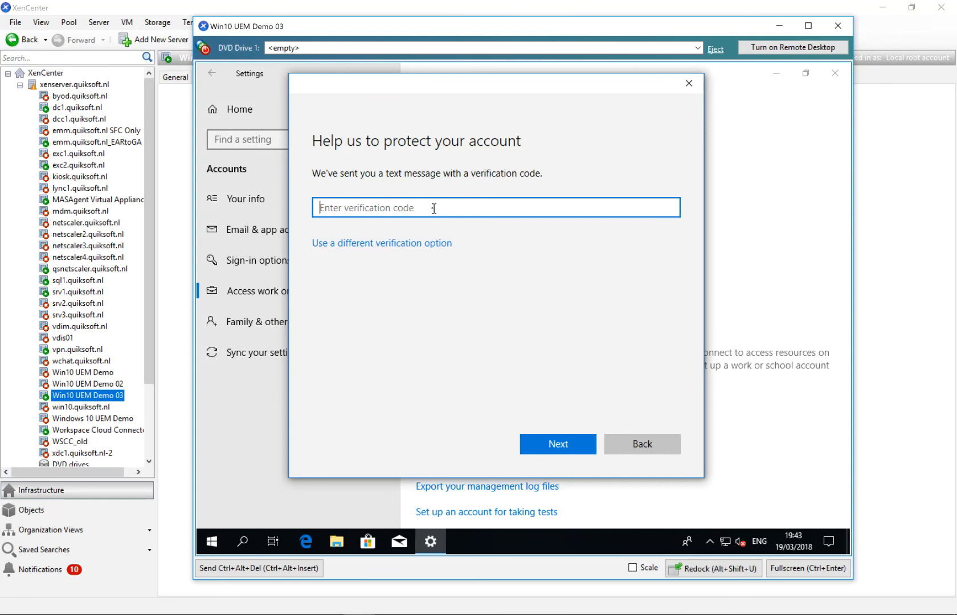
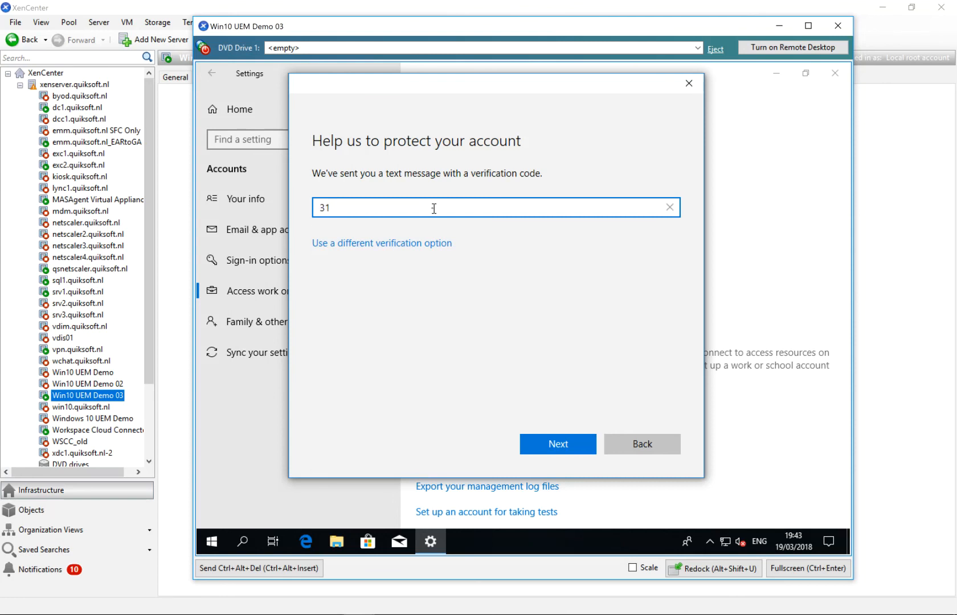
click(556, 451)
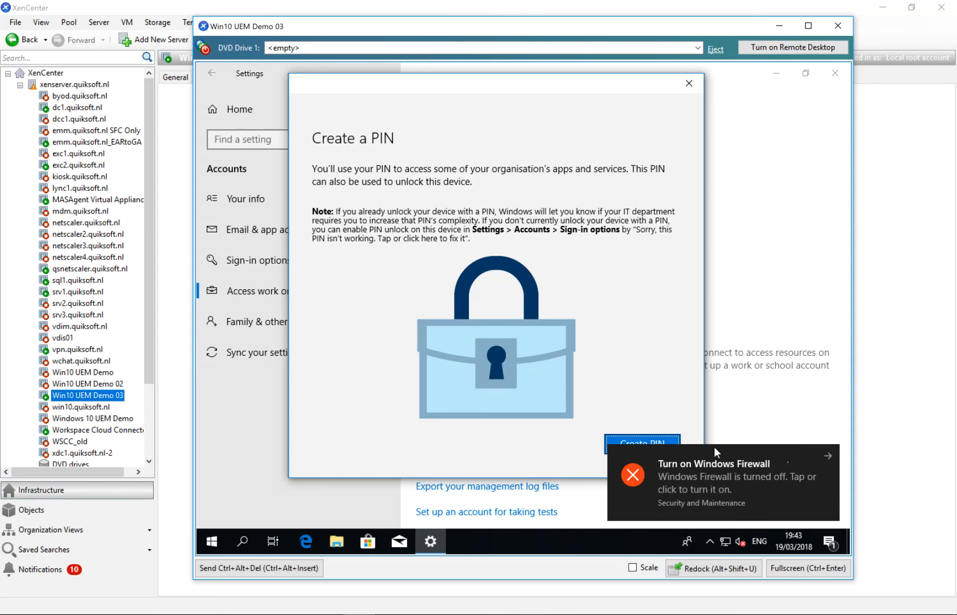
- Dismiss the firewall warning and clear the notifications panel
click(829, 546)
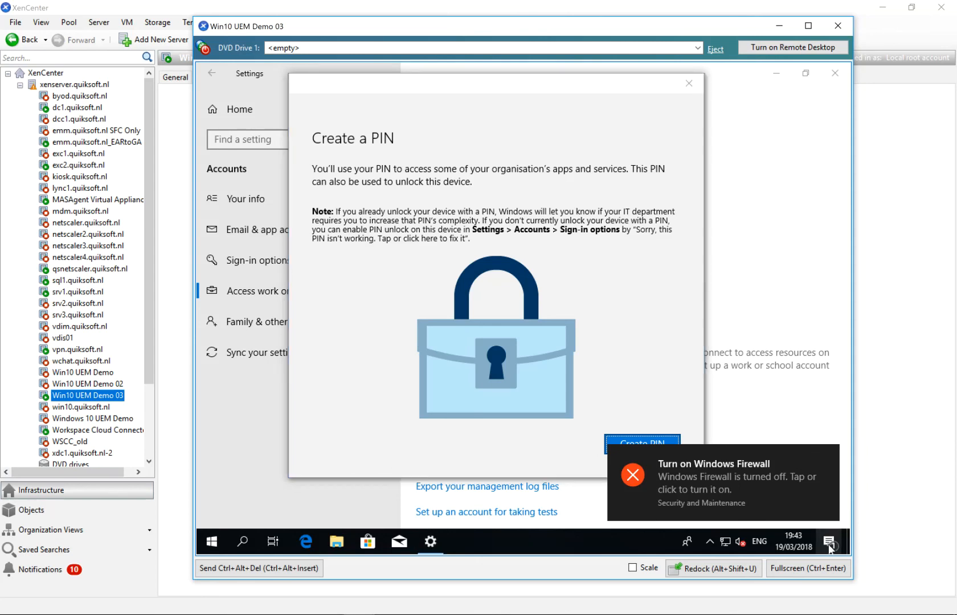
click(805, 469)
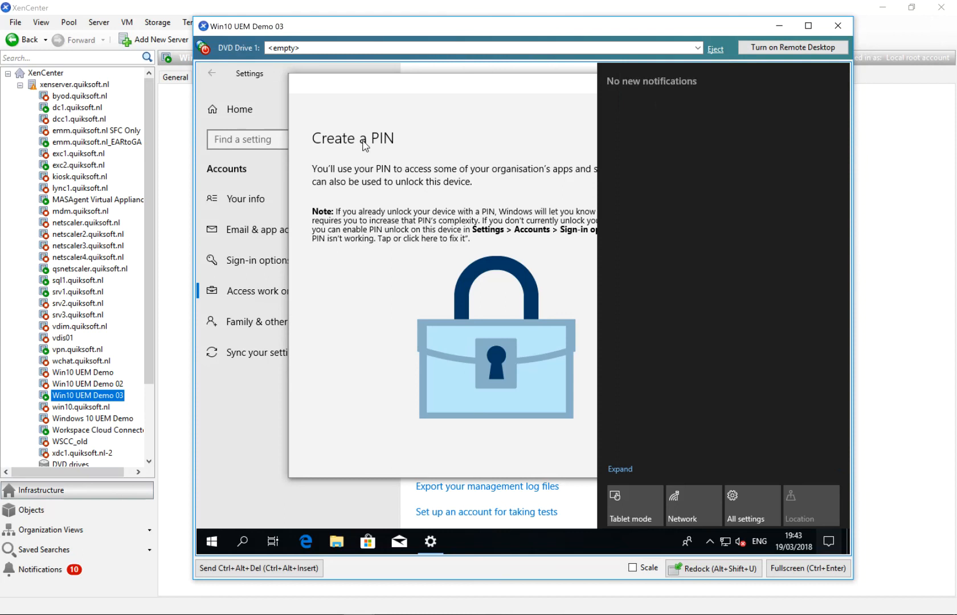
click(370, 189)
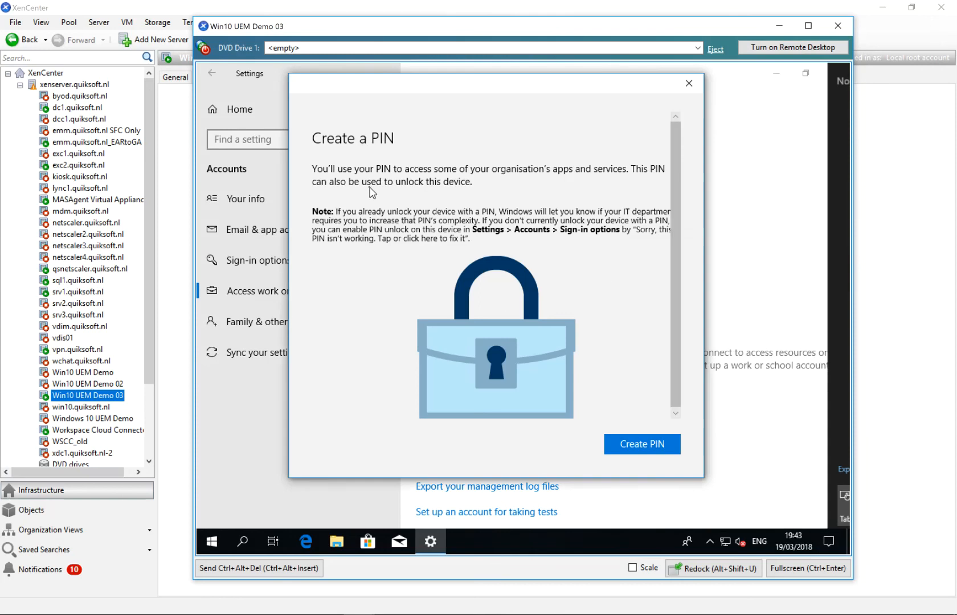
- Create and confirm a new device PIN
click(642, 443)
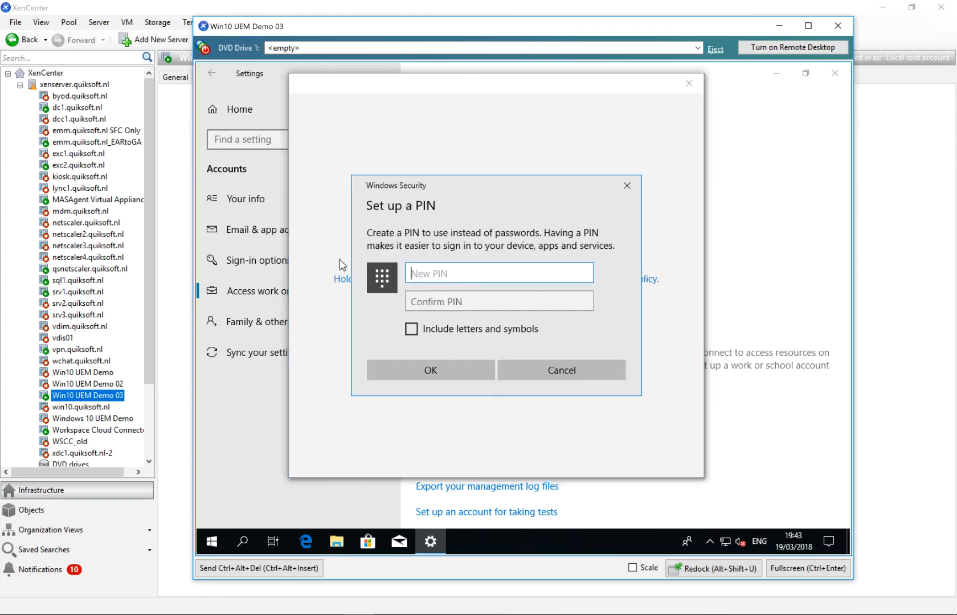
key(Tab)
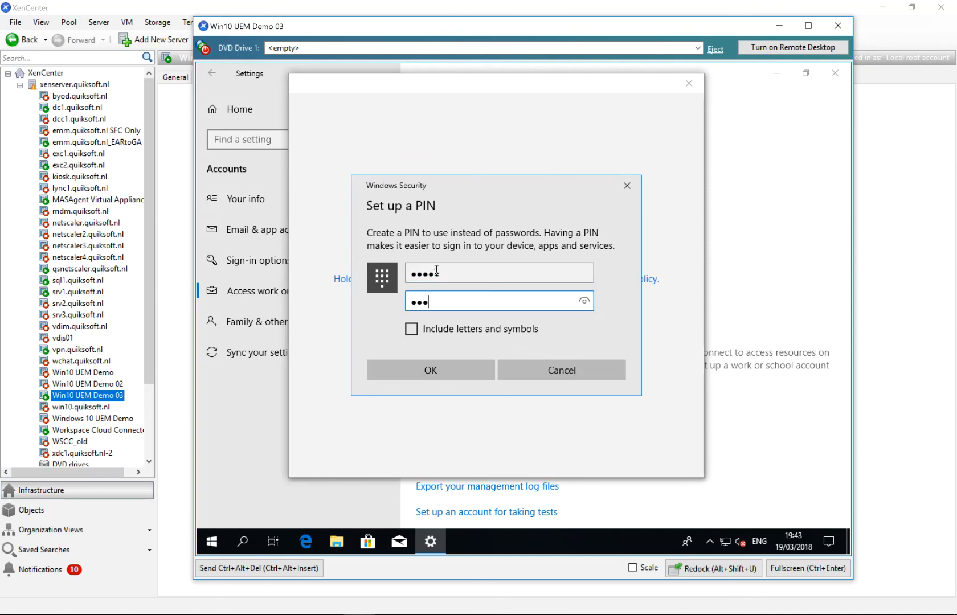
click(431, 367)
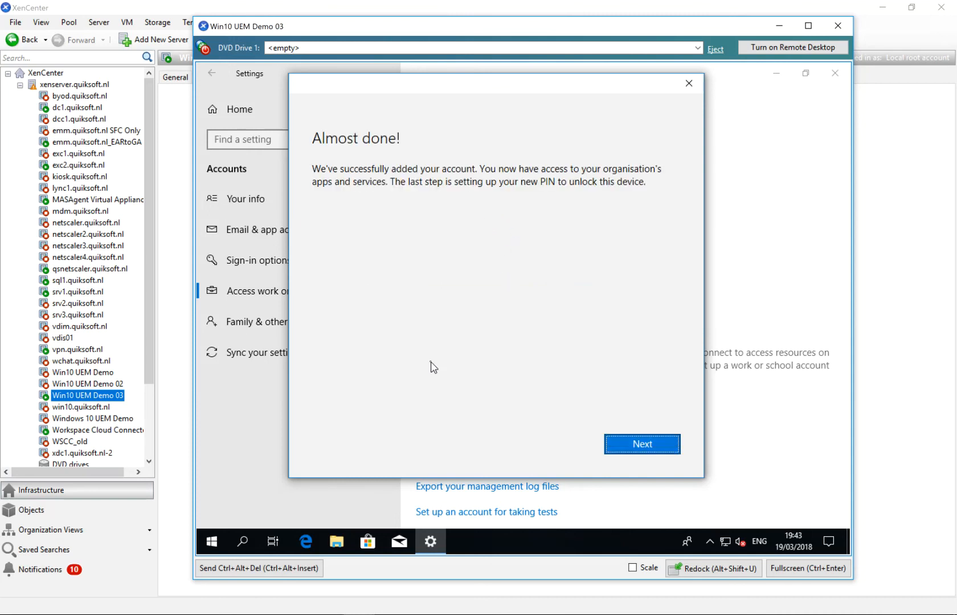
- Finish the work account setup by confirming the account password
click(632, 443)
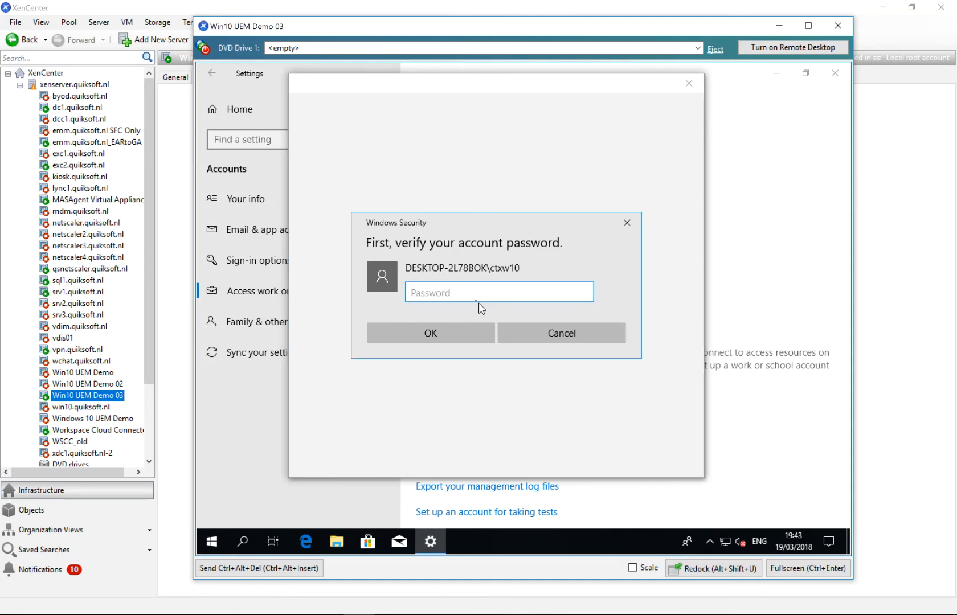
text(••••••••••)
key(Return)
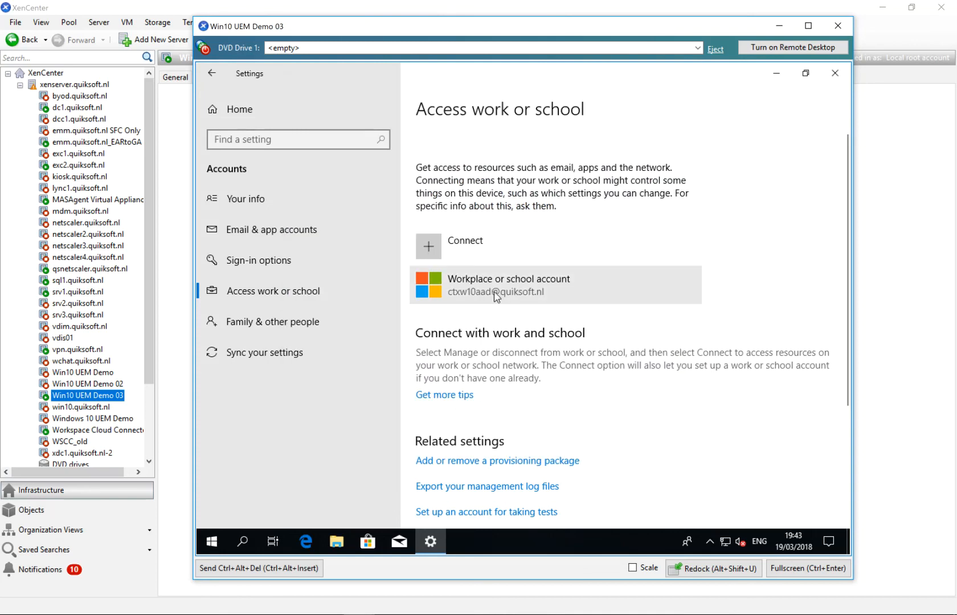
- Open the work account's Info page and scroll to its Policies and Applications
click(496, 296)
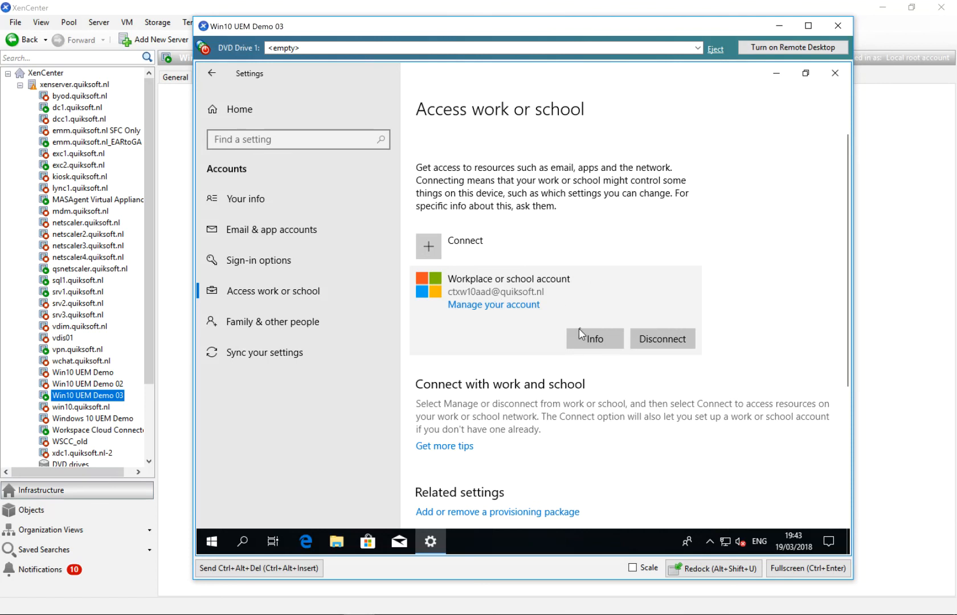
click(588, 342)
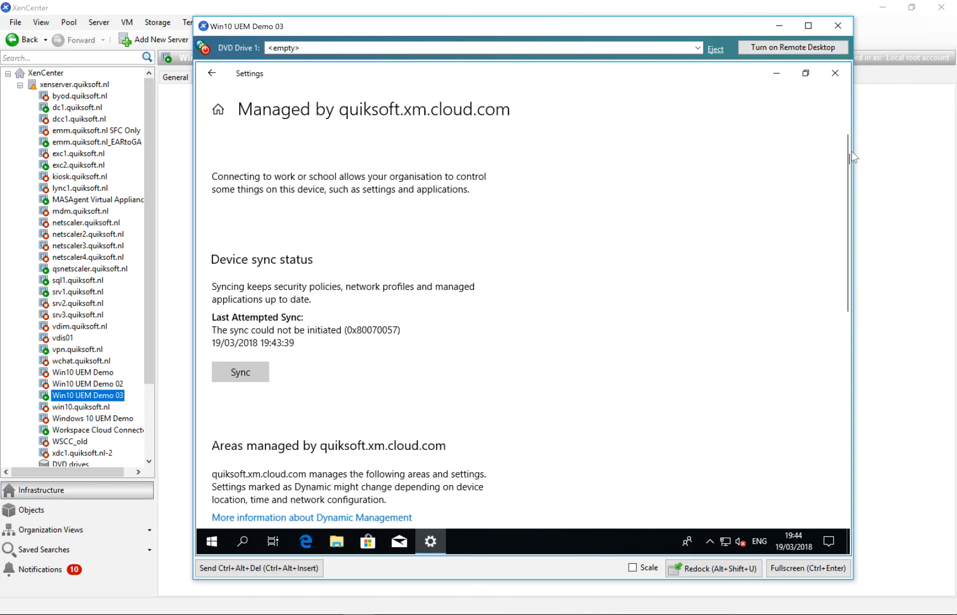
mouse_move(847, 151)
drag(846, 151, 836, 216)
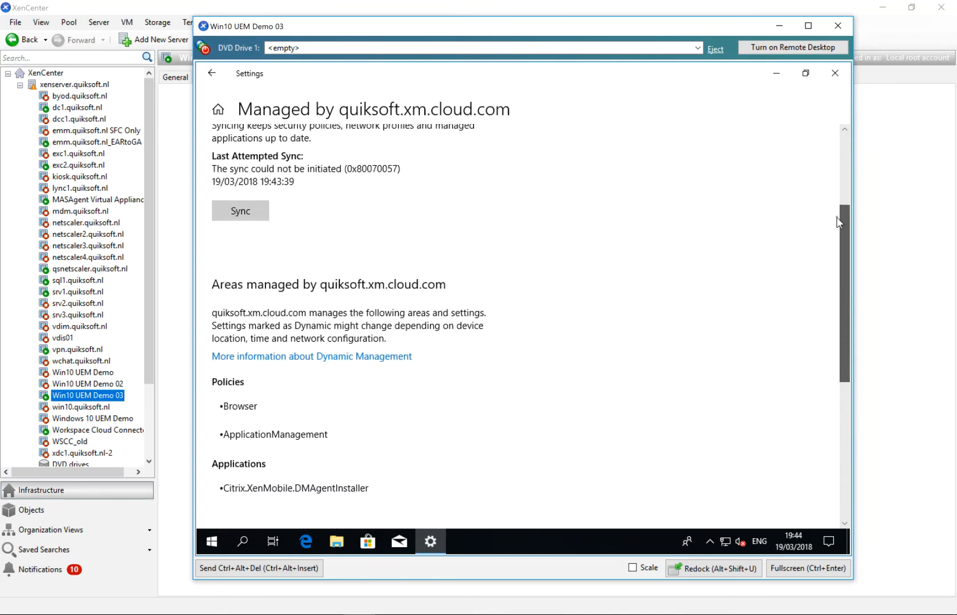
drag(837, 222, 837, 263)
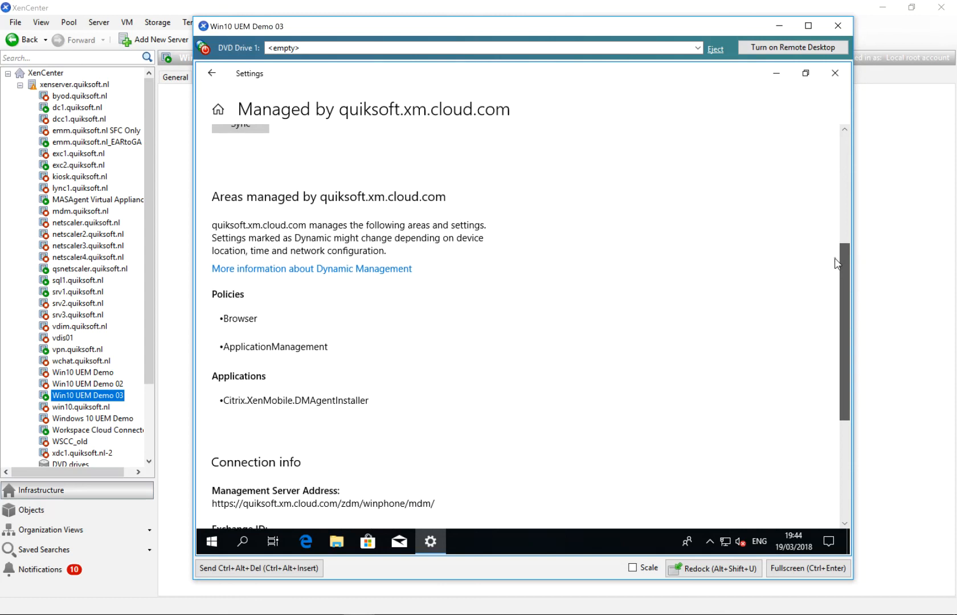
drag(836, 262, 835, 263)
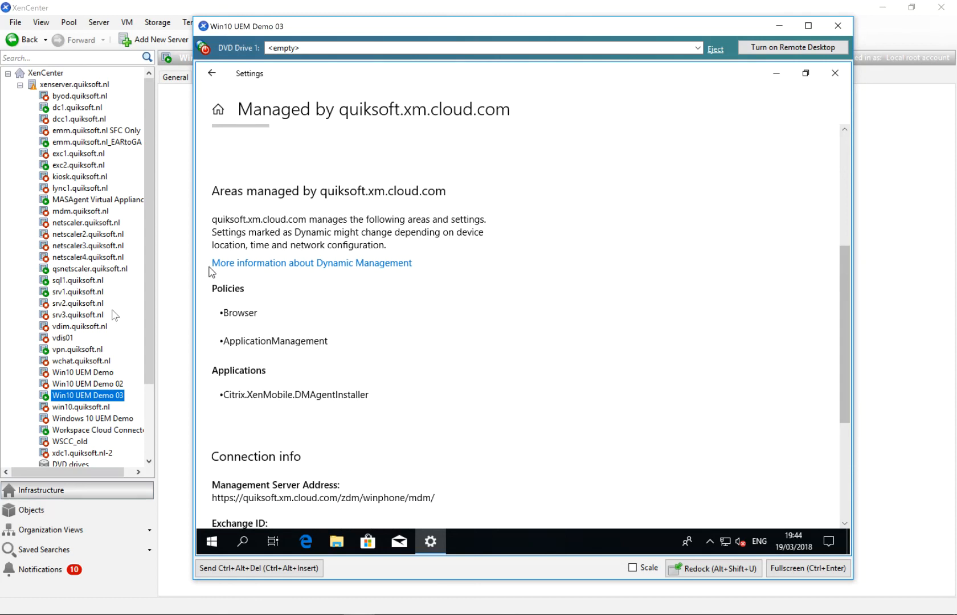
- Select the Browser, ApplicationManagement and Citrix.XenMobile.DMAgentInstaller entries
double_click(250, 314)
drag(230, 341, 324, 340)
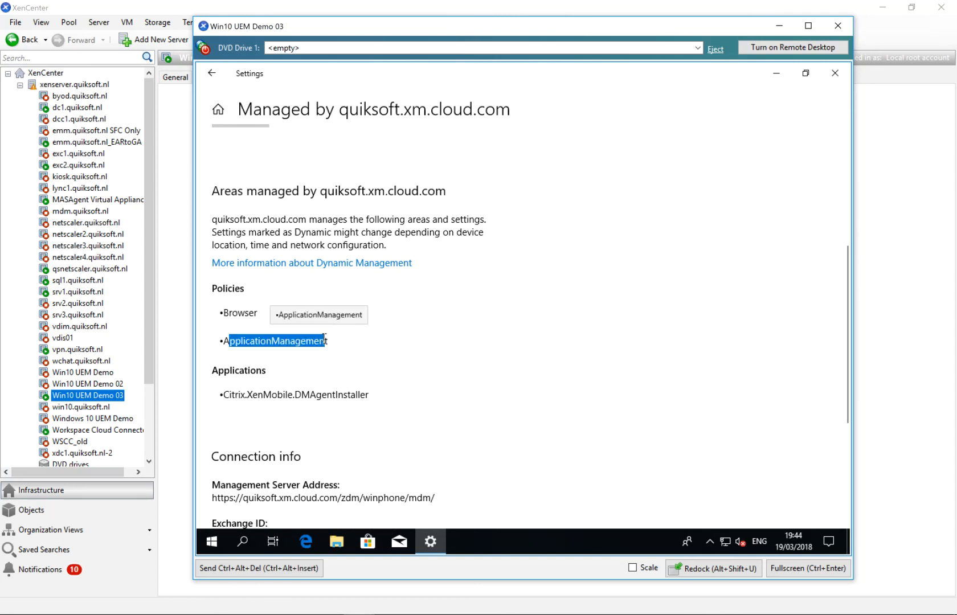
drag(230, 396, 388, 399)
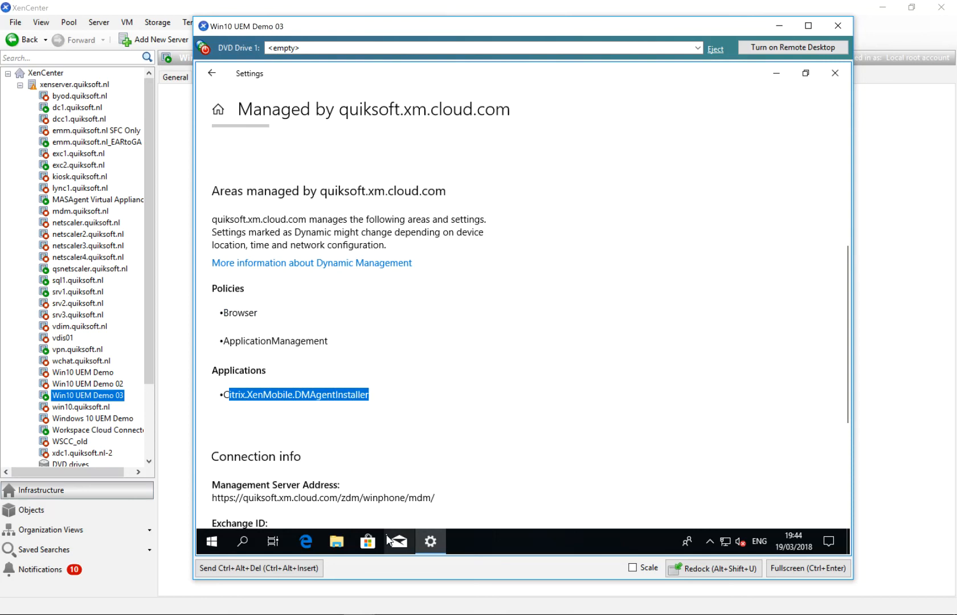
click(305, 544)
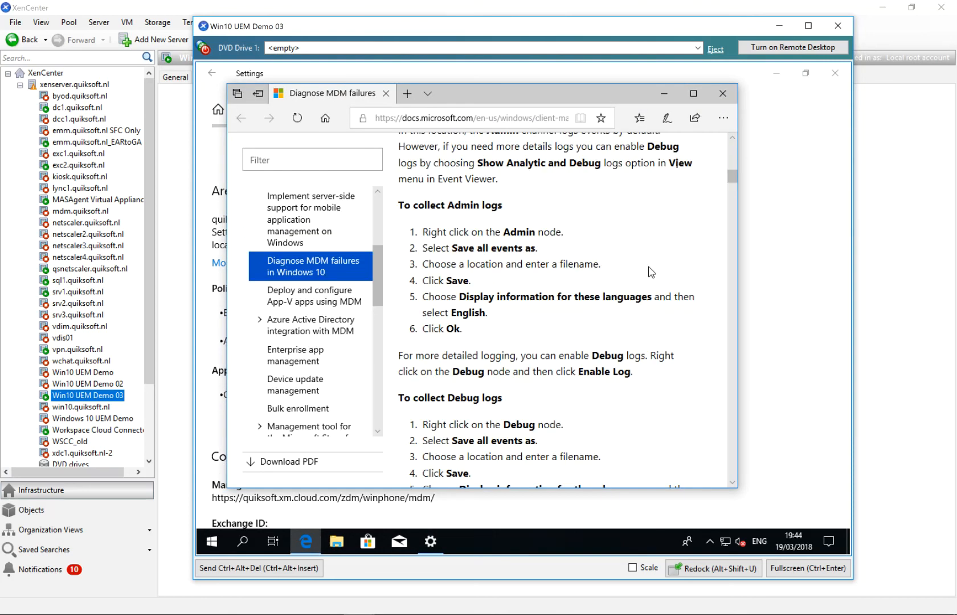
- Maximize and close Edge, relaunch it, dismiss its menu and close it again
click(705, 101)
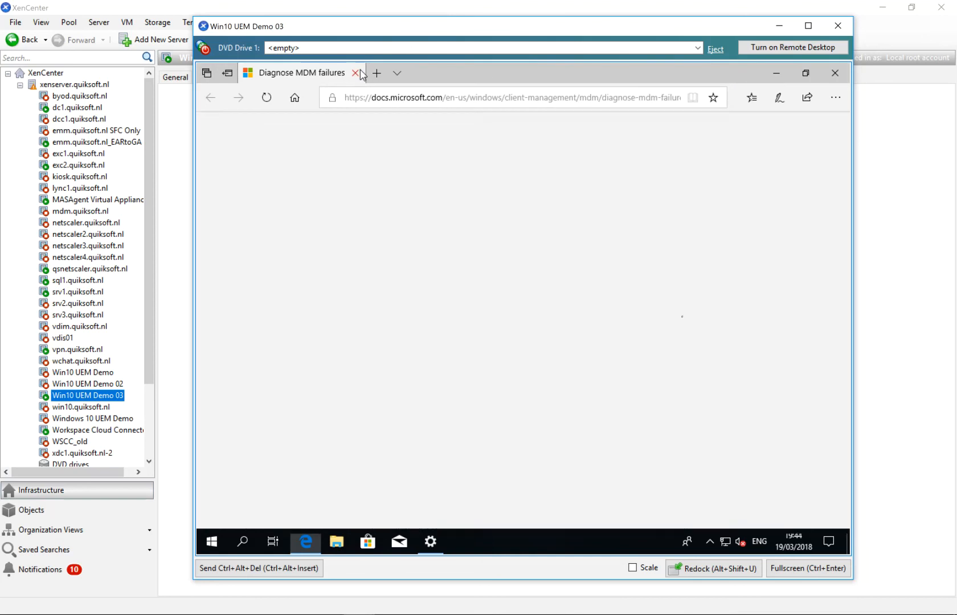
click(355, 72)
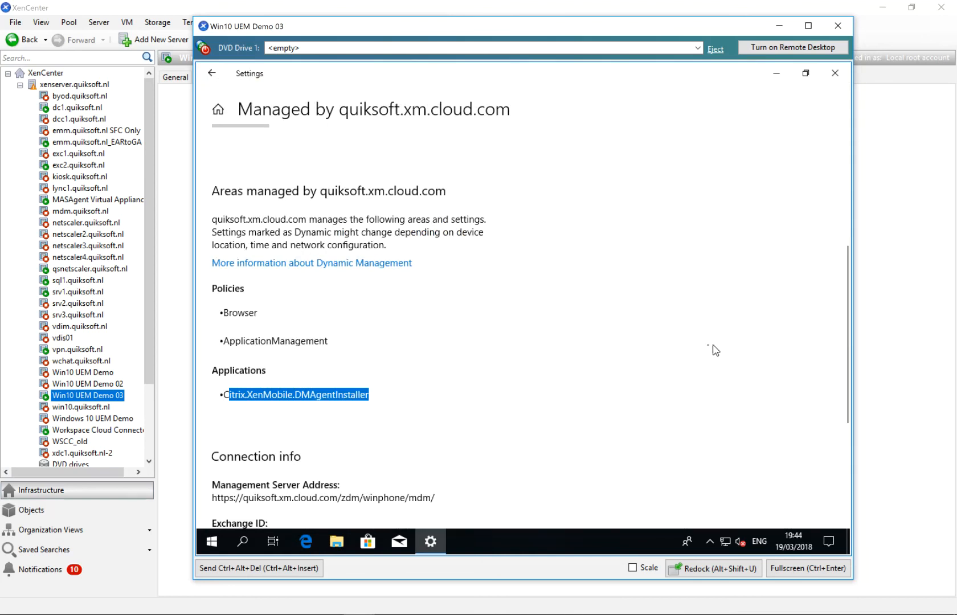
click(306, 542)
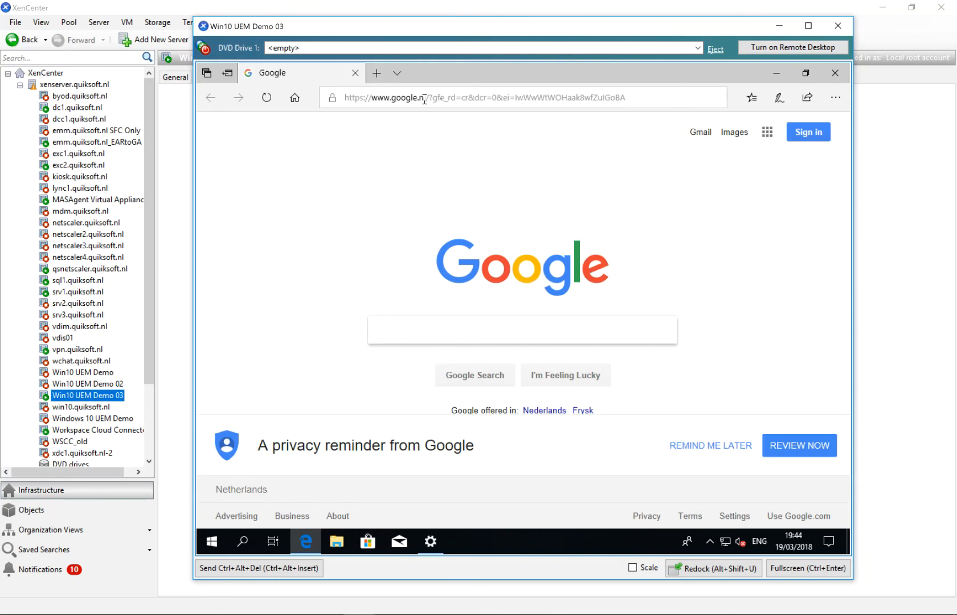
click(836, 97)
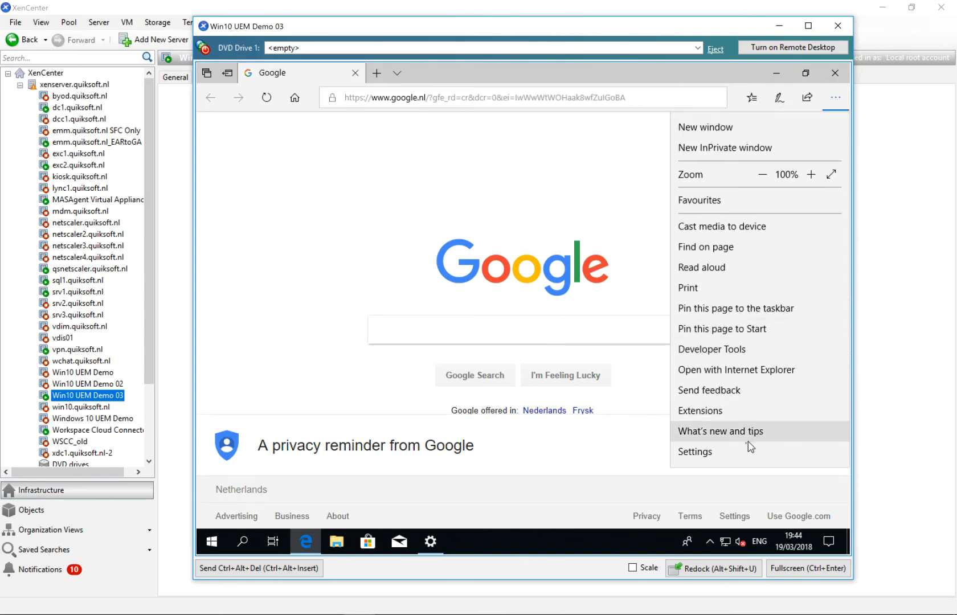
click(475, 193)
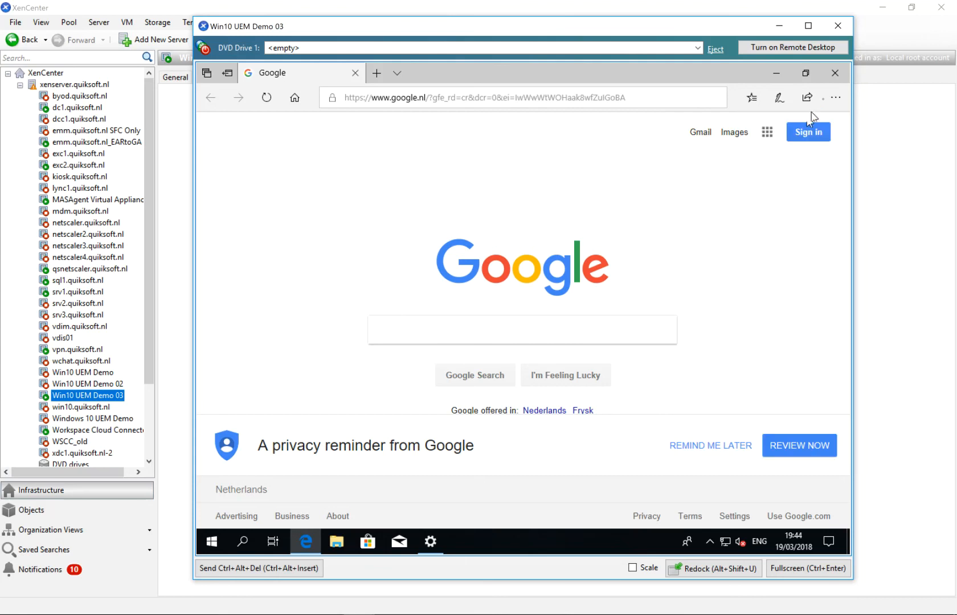
click(835, 73)
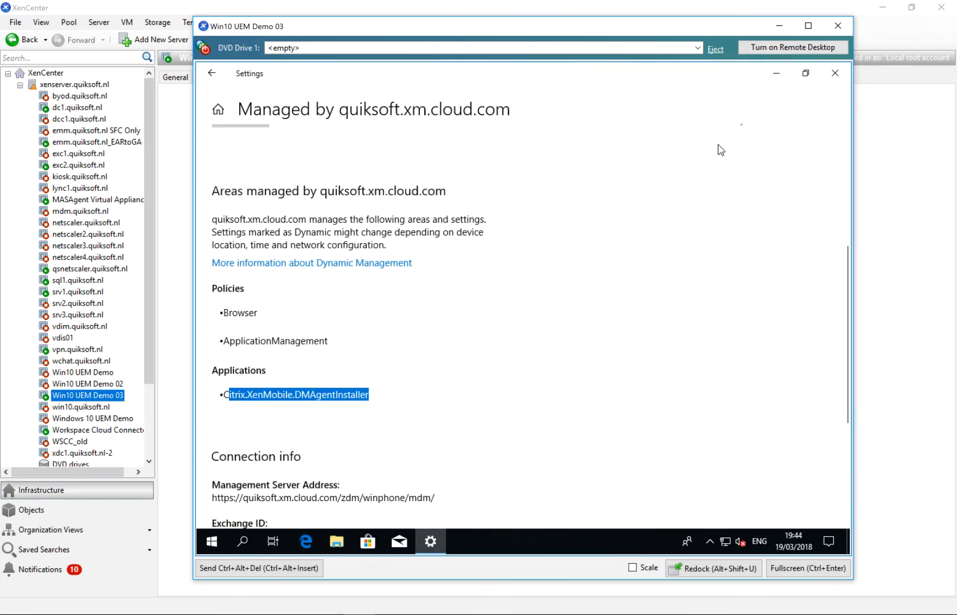
click(109, 613)
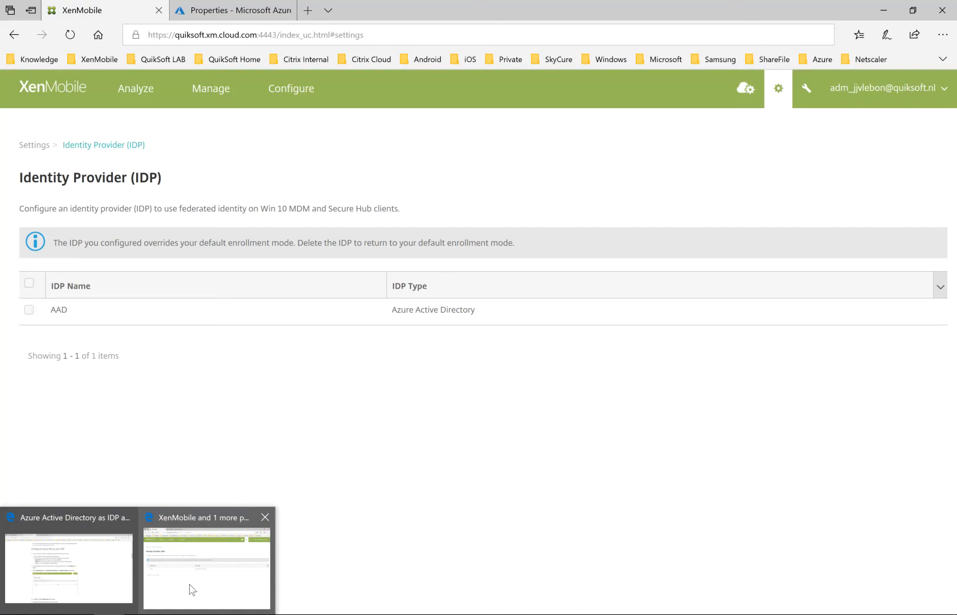
- Return to the Azure portal and close the app Properties, Settings and Configure blades
click(192, 589)
click(279, 10)
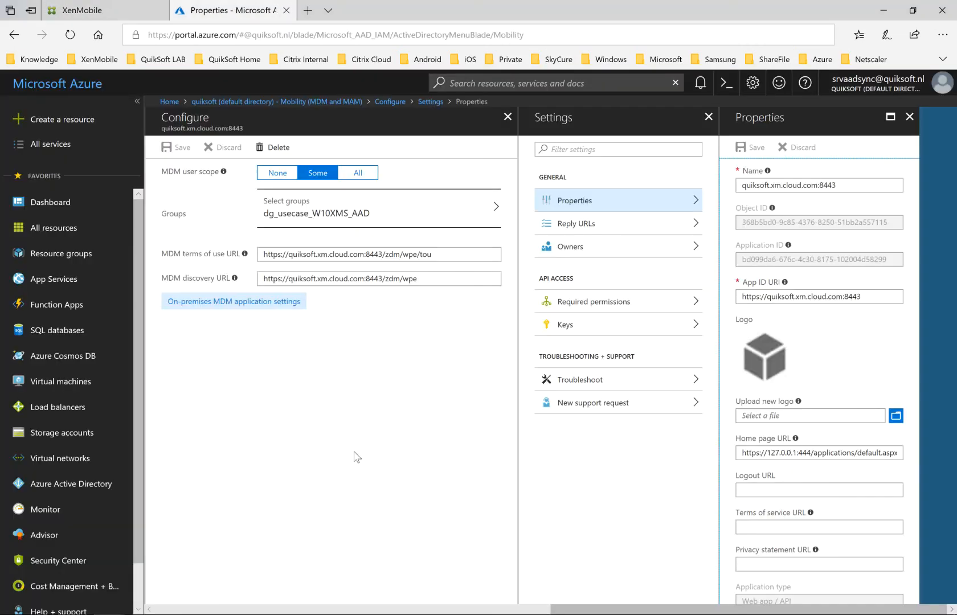
click(908, 118)
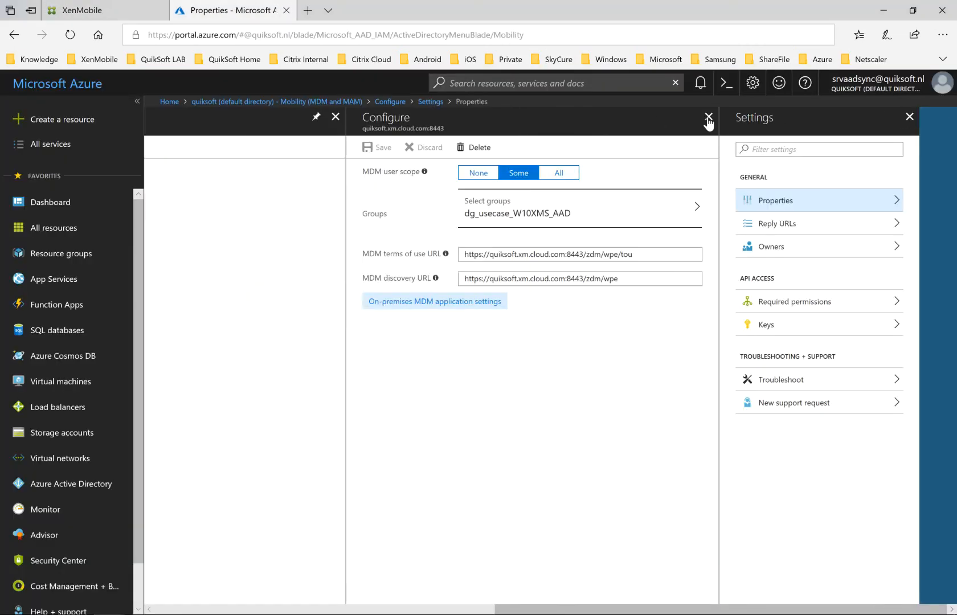
click(708, 118)
click(508, 117)
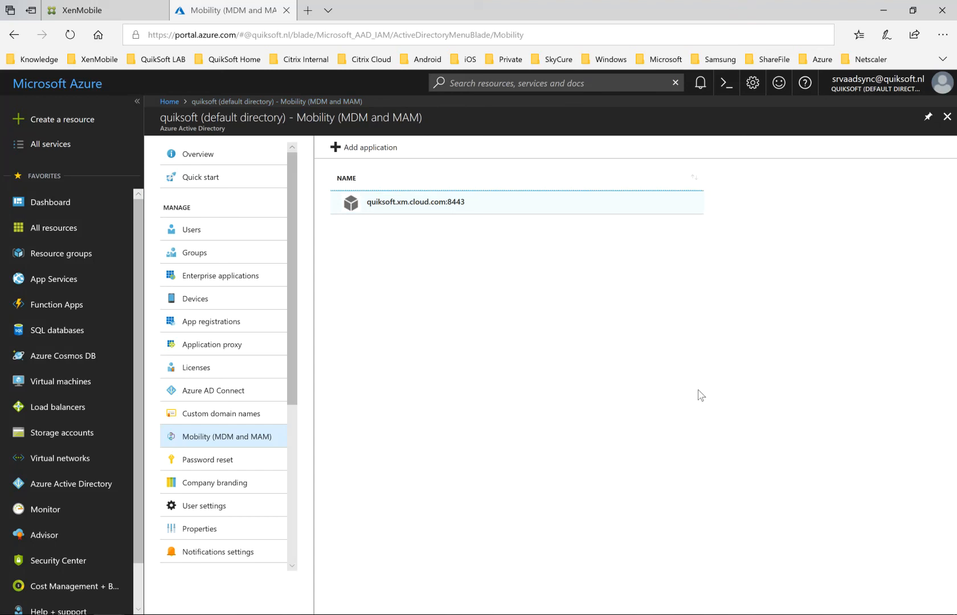
- From All users, open the Win10 AAD test user's registered device DESKTOP-2L78BOK
click(212, 236)
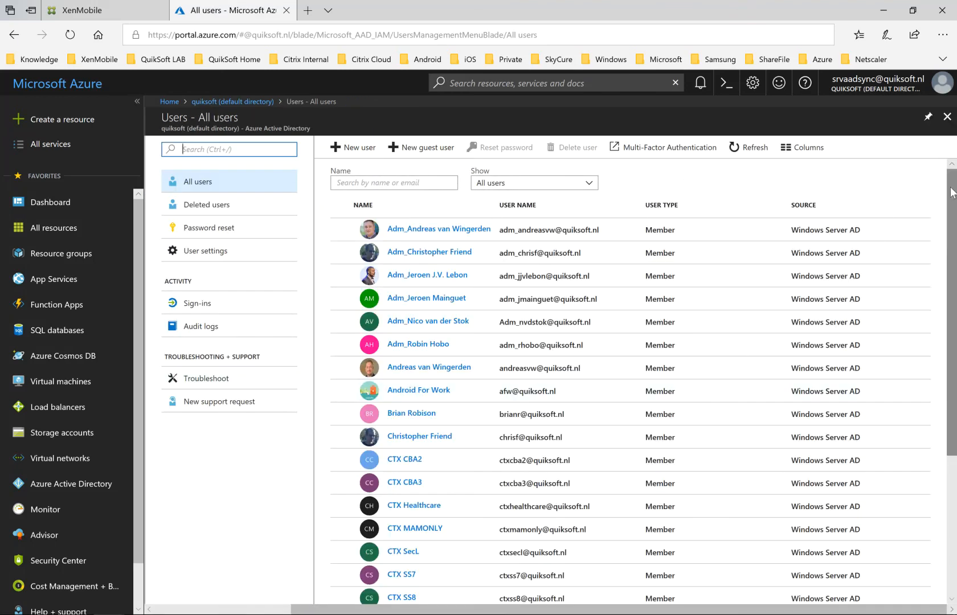
scroll(942, 297, down, 3)
scroll(943, 298, down, 1)
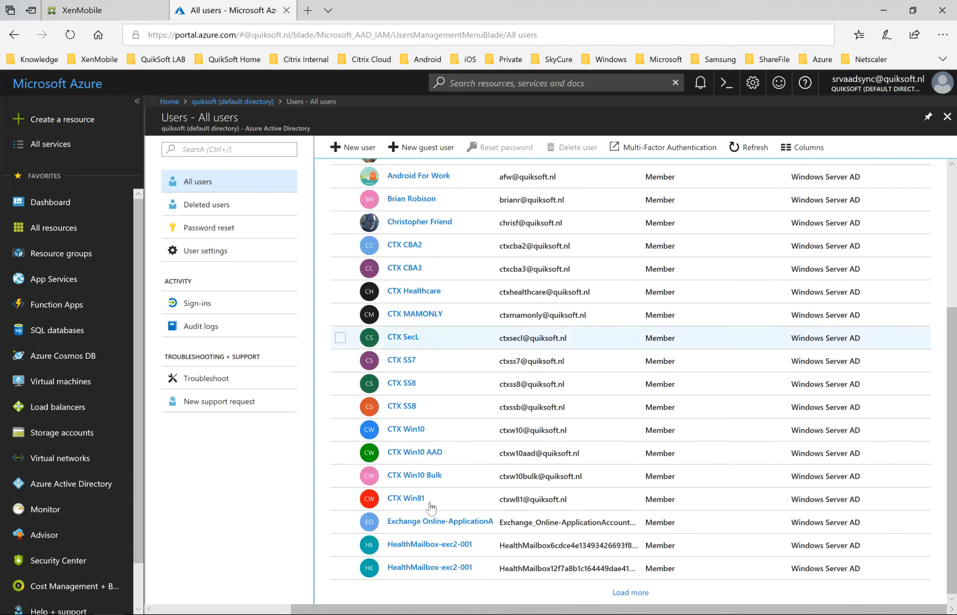
click(414, 454)
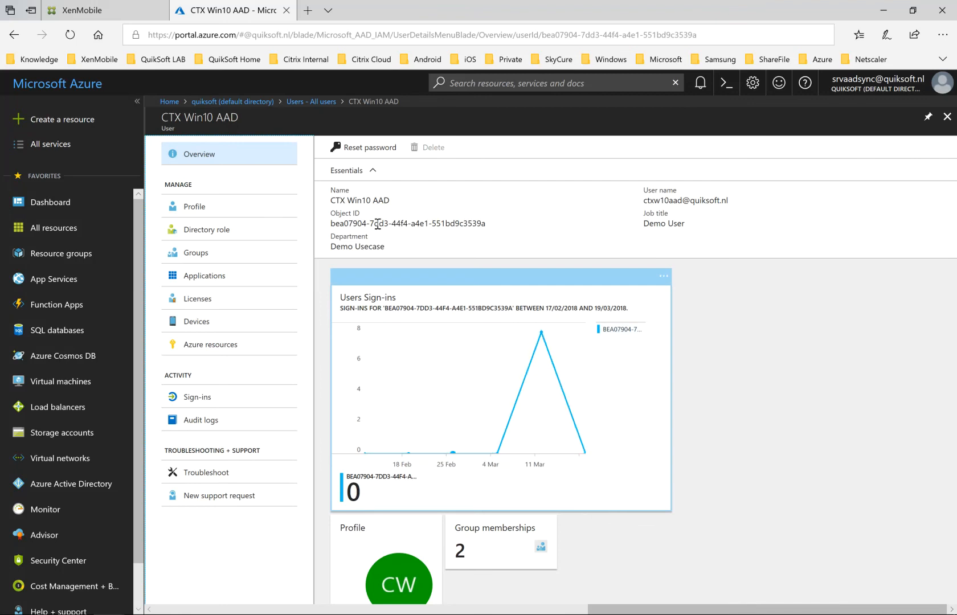
click(197, 321)
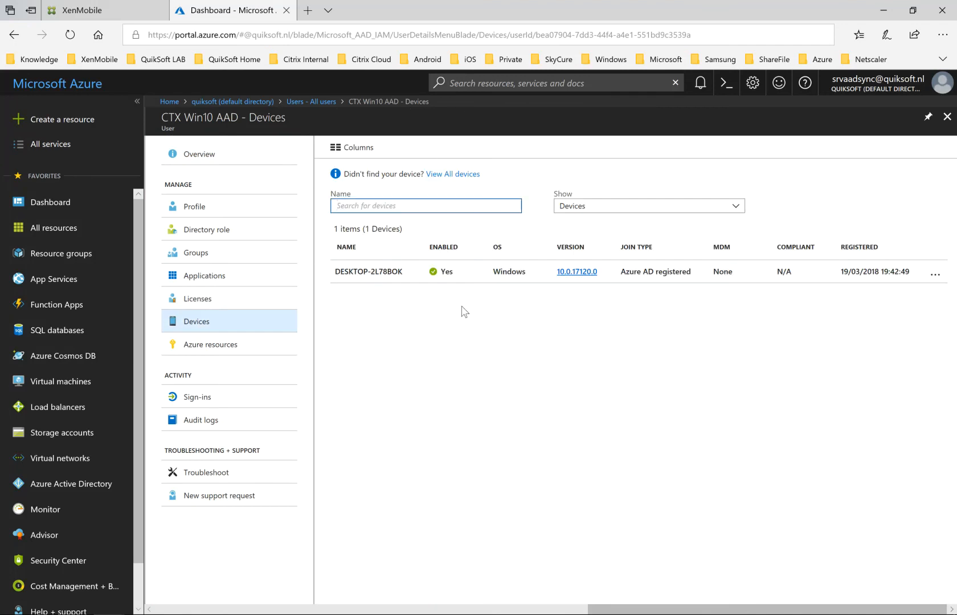
click(352, 278)
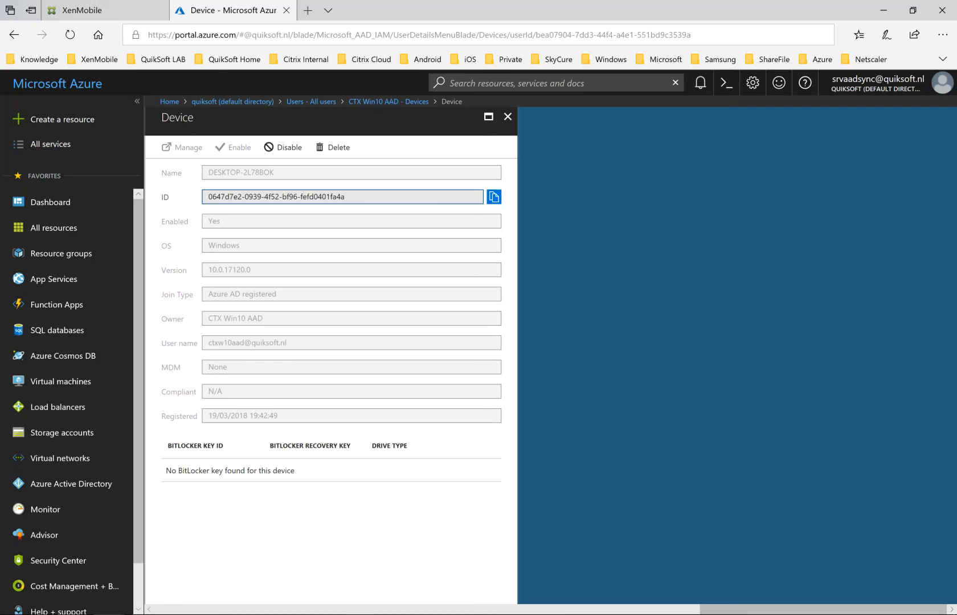
- Show PowerPoint slide 3 with the Reference Links
mouse_move(327, 614)
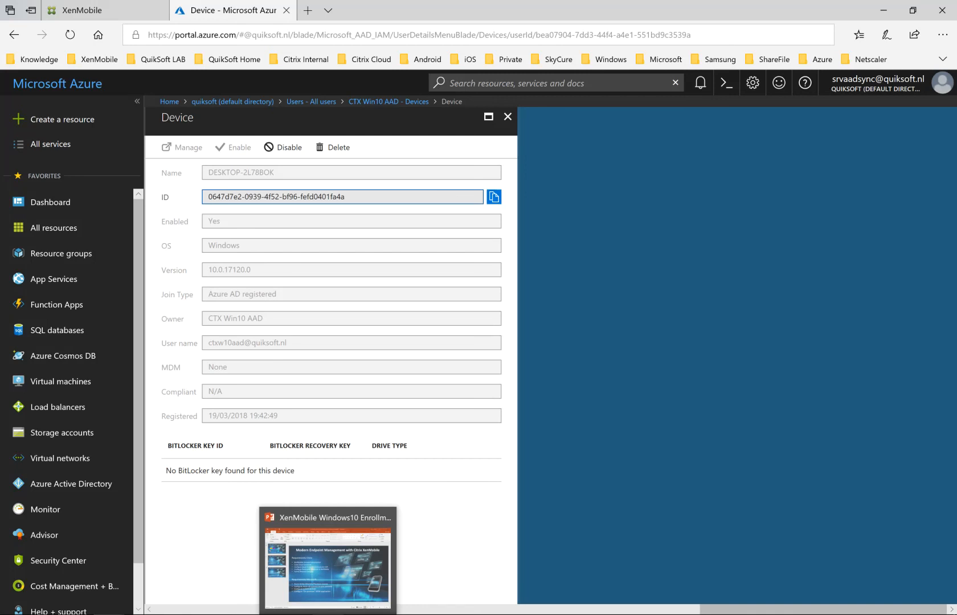
click(292, 518)
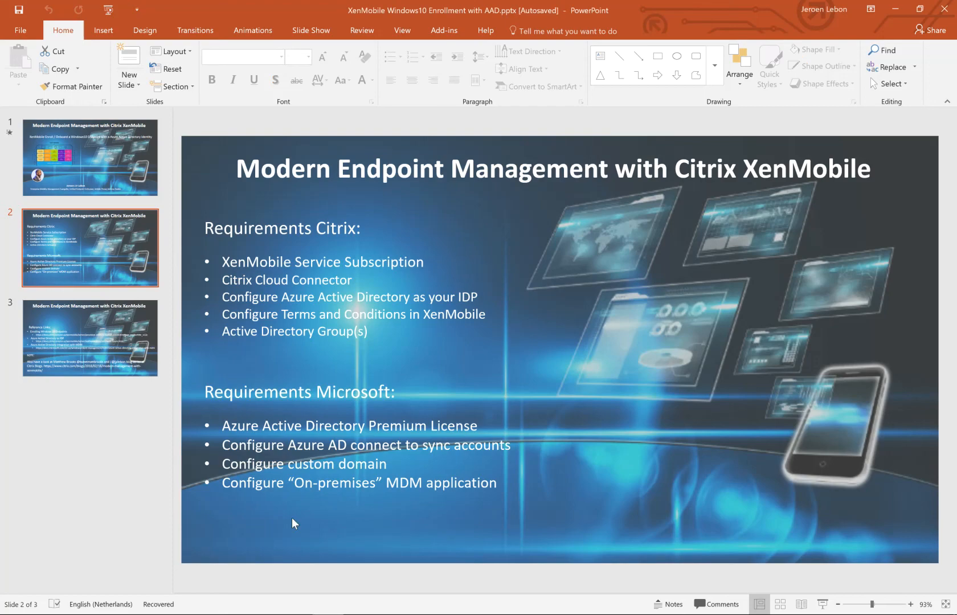
click(100, 337)
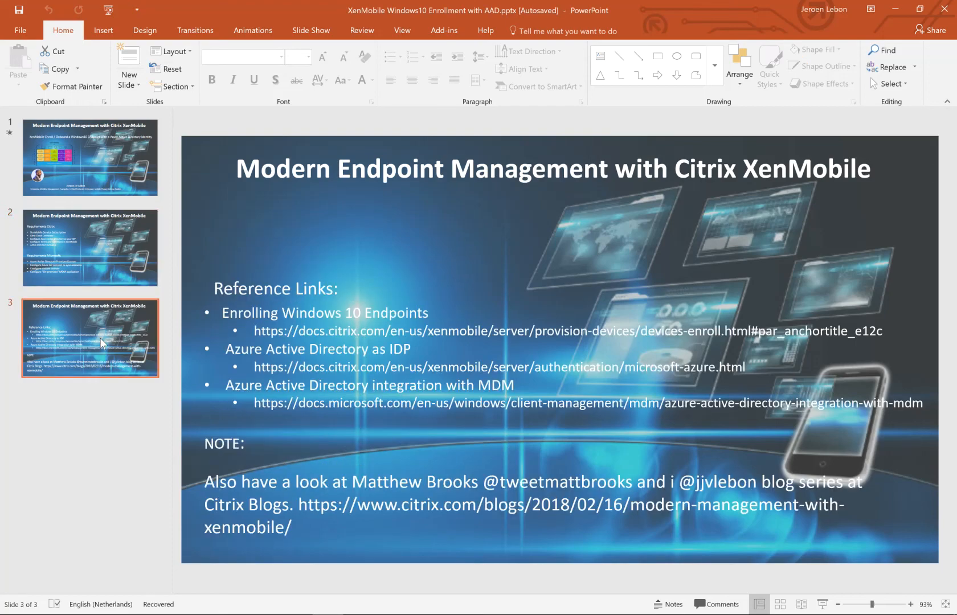